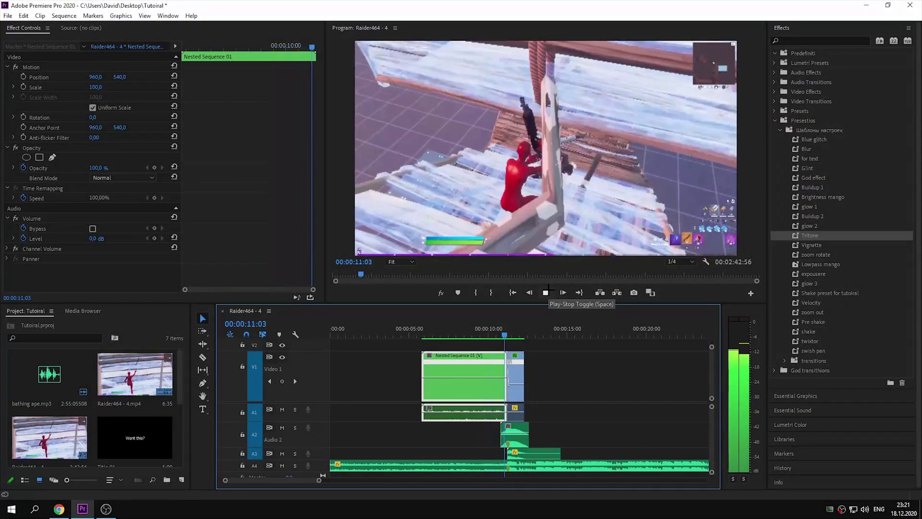
- Stop playback, jump to the 00:00:11:13 edit point, zoom the timeline in, and select bathing ape.mp3
{"action": "left_click", "coordinate": [546, 291]}
{"action": "key", "text": "Up"}
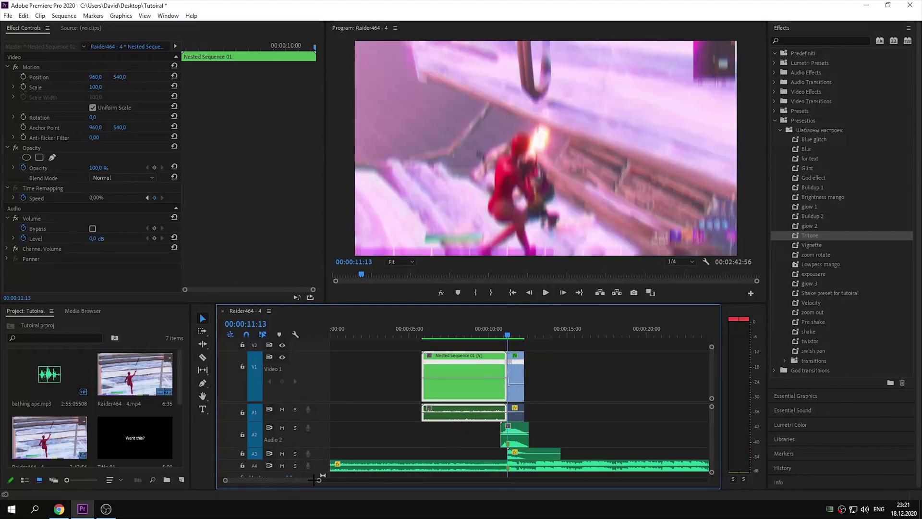
{"action": "key", "text": "equal"}
{"action": "key", "text": "equal"}
{"action": "key", "text": "equal"}
{"action": "left_click", "coordinate": [526, 462]}
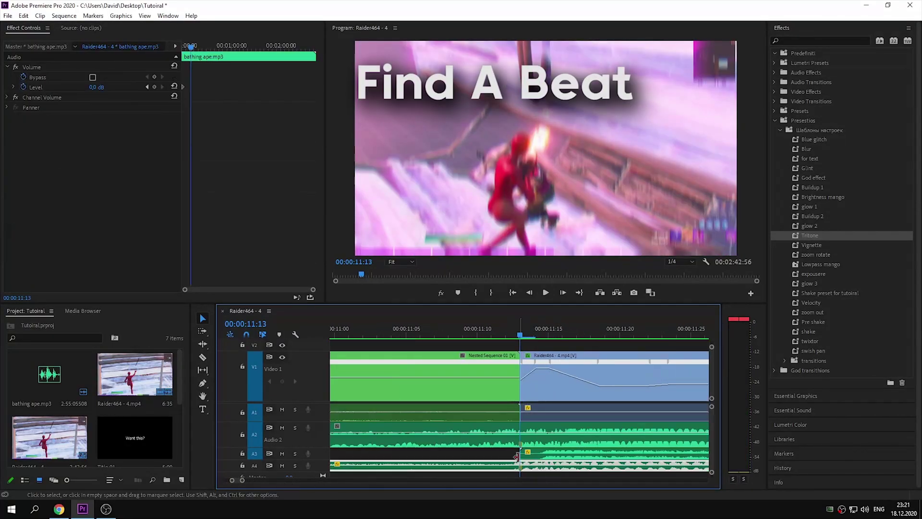
- Step the playhead back 30 frames from 00:00:11:13 to 00:00:10:43
{"action": "key", "text": "Left"}
{"action": "key", "text": "Left"}
{"action": "key", "text": "Left"}
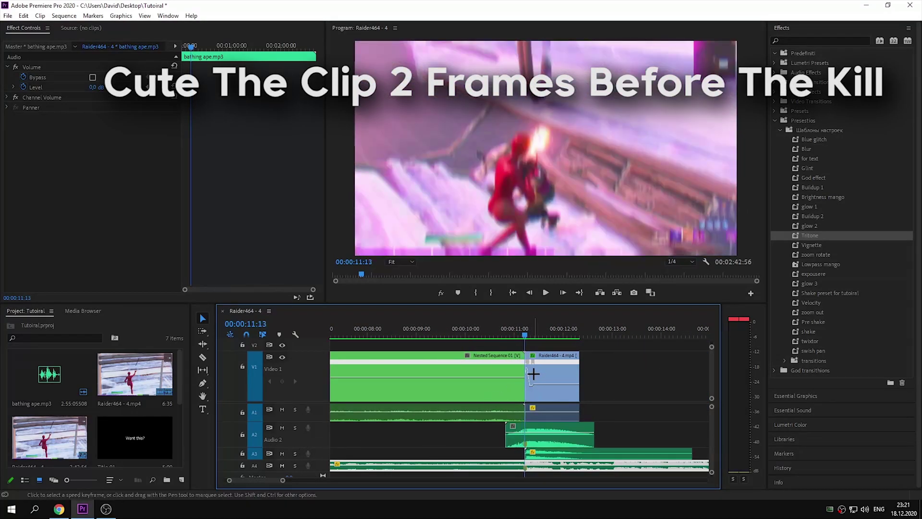
{"action": "key", "text": "Left"}
{"action": "key", "text": "Left"}
{"action": "key", "text": "Left"}
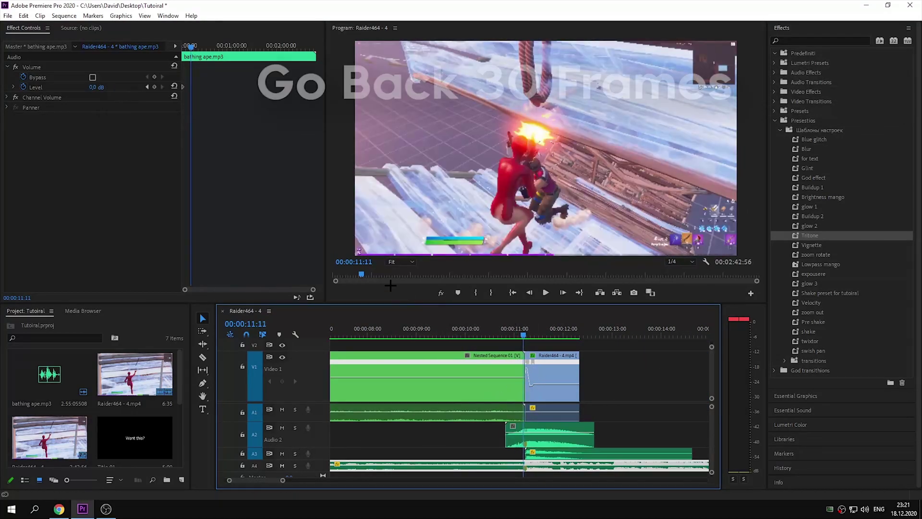
{"action": "key", "text": "Left"}
{"action": "key", "text": "Left"}
{"action": "key", "text": "Left"}
{"action": "key", "text": "Left"}
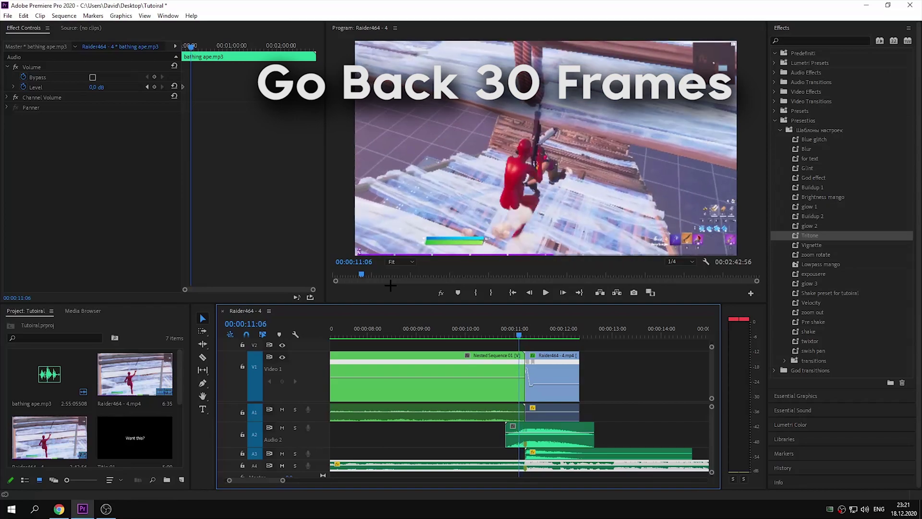
{"action": "key", "text": "Left"}
{"action": "key", "text": "Left"}
{"action": "key", "text": "Left"}
{"action": "key", "text": "Left"}
{"action": "key", "text": "Left"}
{"action": "key", "text": "Left"}
{"action": "key", "text": "Left"}
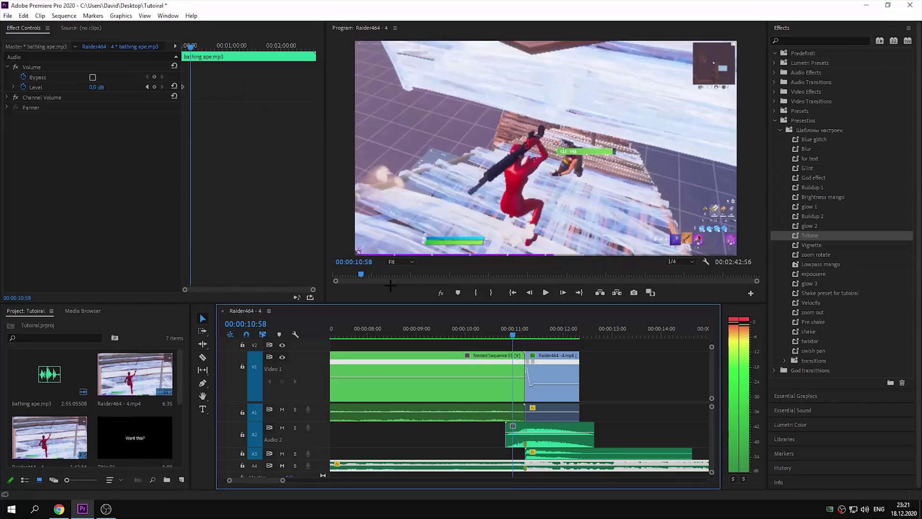
{"action": "key", "text": "Left"}
{"action": "key", "text": "Left"}
{"action": "key", "text": "Left"}
{"action": "key", "text": "Left"}
{"action": "key", "text": "Left"}
{"action": "key", "text": "Left"}
{"action": "key", "text": "Left"}
{"action": "key", "text": "Left"}
{"action": "key", "text": "Left"}
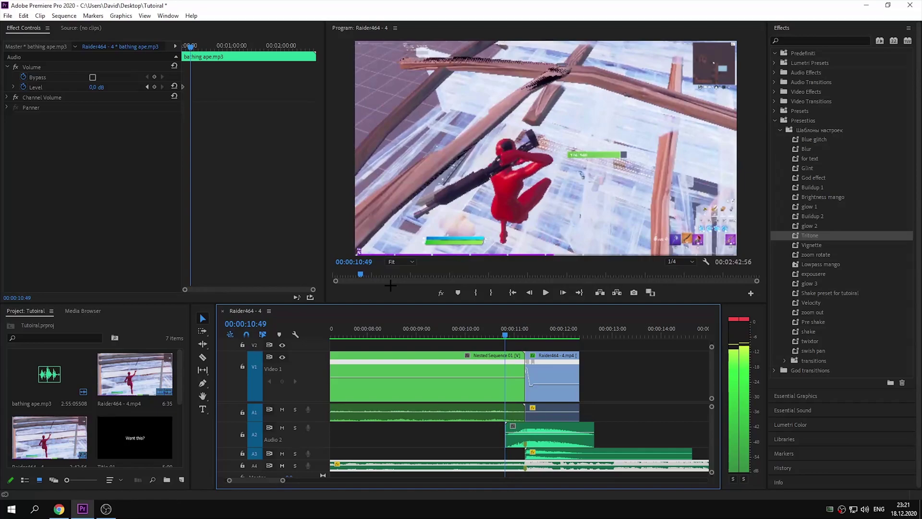
{"action": "key", "text": "Left"}
{"action": "key", "text": "Left"}
{"action": "key", "text": "Left"}
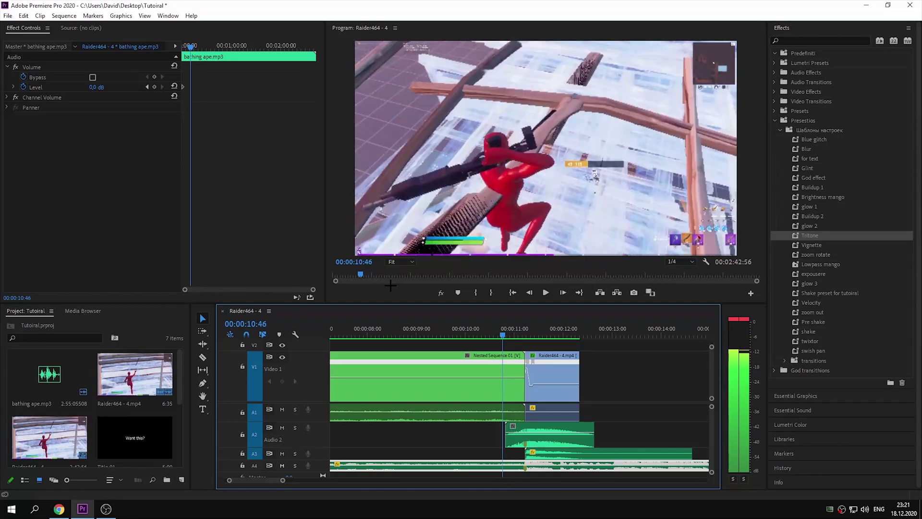
{"action": "key", "text": "Left"}
{"action": "key", "text": "Left"}
{"action": "key", "text": "Left"}
- Cut Nested Sequence 01 at 00:00:10:43 and drop Twixtor Pro onto the short piece after the cut
{"action": "key", "text": "ctrl+k"}
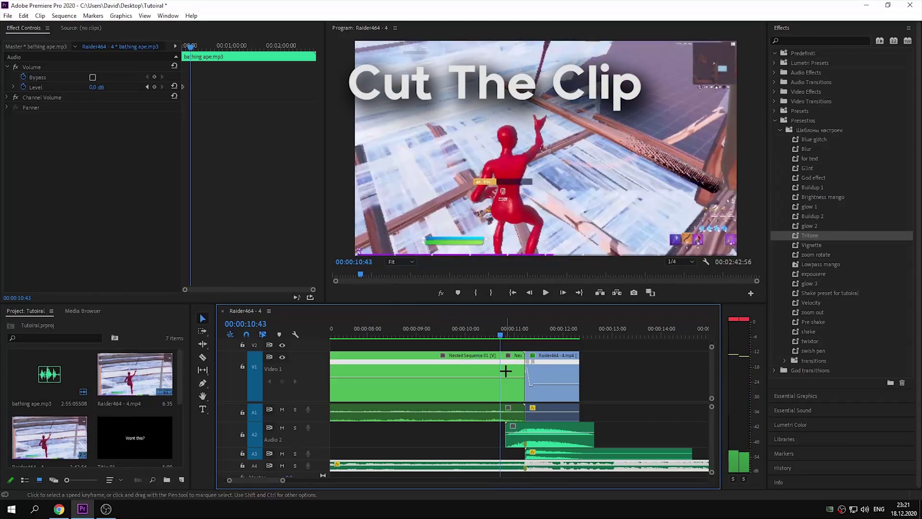
{"action": "left_click", "coordinate": [504, 371]}
{"action": "left_click", "coordinate": [773, 42]}
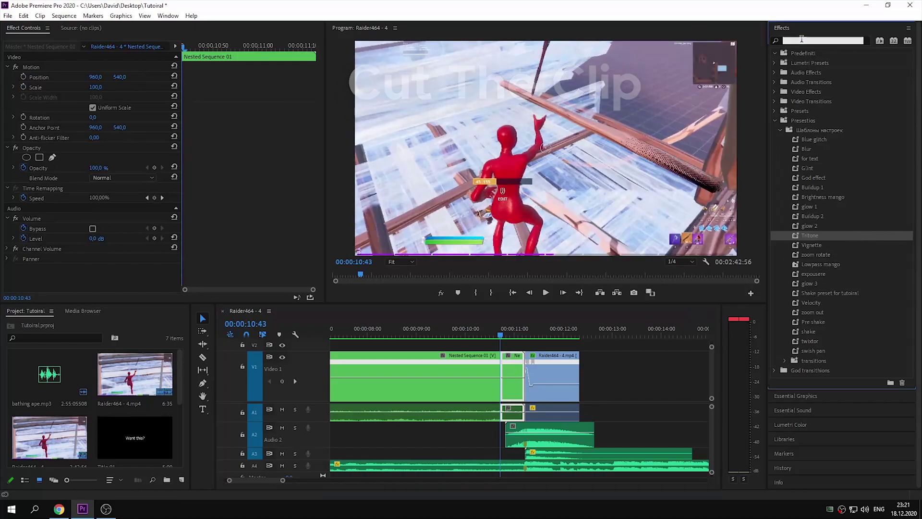
{"action": "type", "text": "t"}
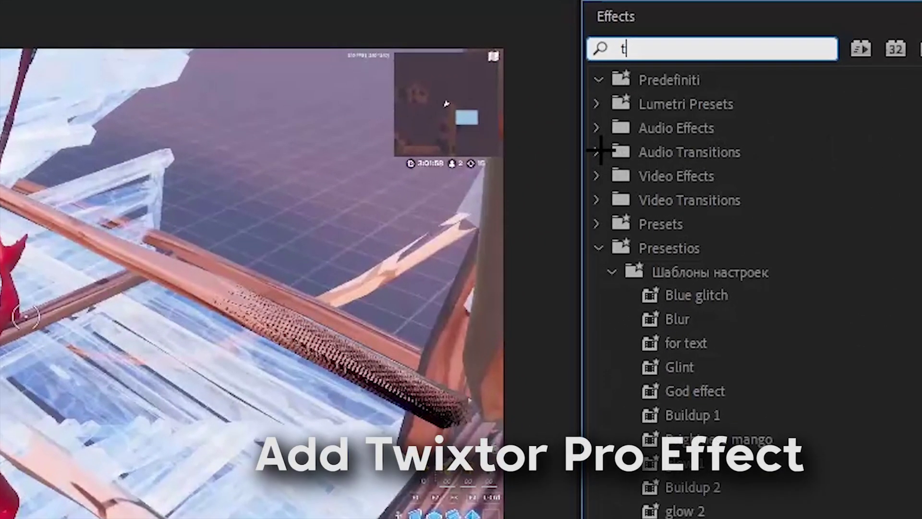
{"action": "type", "text": "wixtor"}
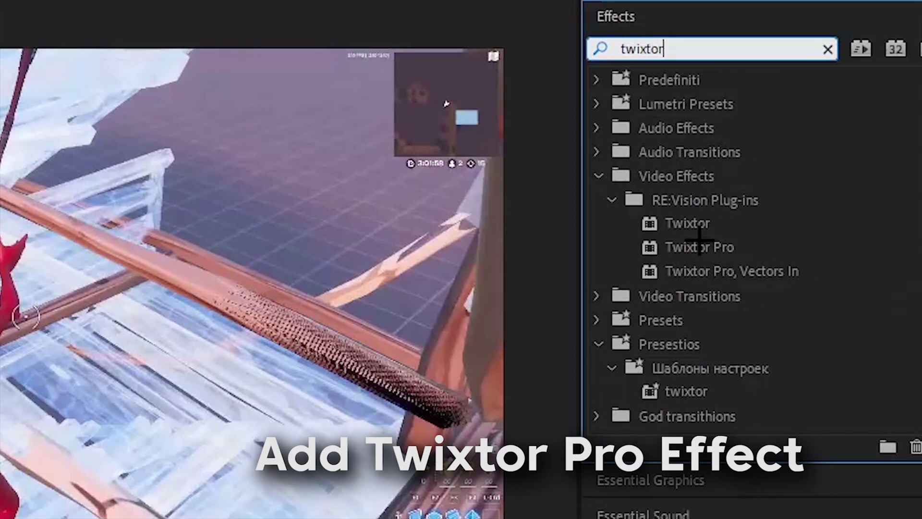
{"action": "left_click", "coordinate": [699, 246]}
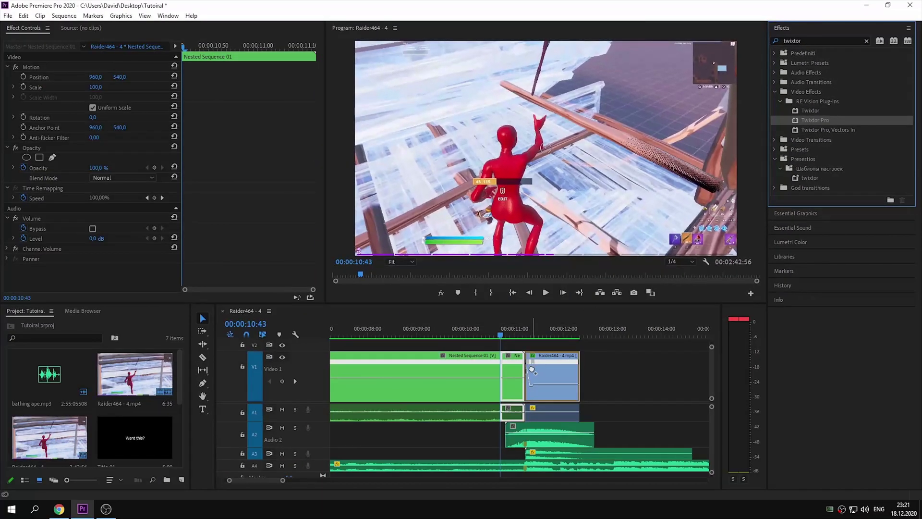
{"action": "left_click_drag", "start_coordinate": [532, 370], "coordinate": [532, 370]}
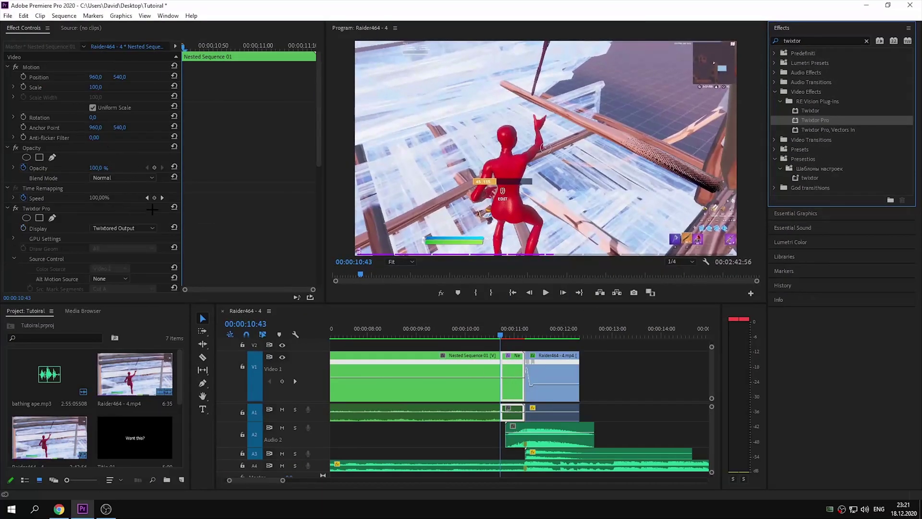
- Keyframe Twixtor Pro's Speed % at 100 at 10:43 and 30 at 11:13
{"action": "scroll", "coordinate": [243, 181], "scroll_direction": "down", "scroll_amount": 5}
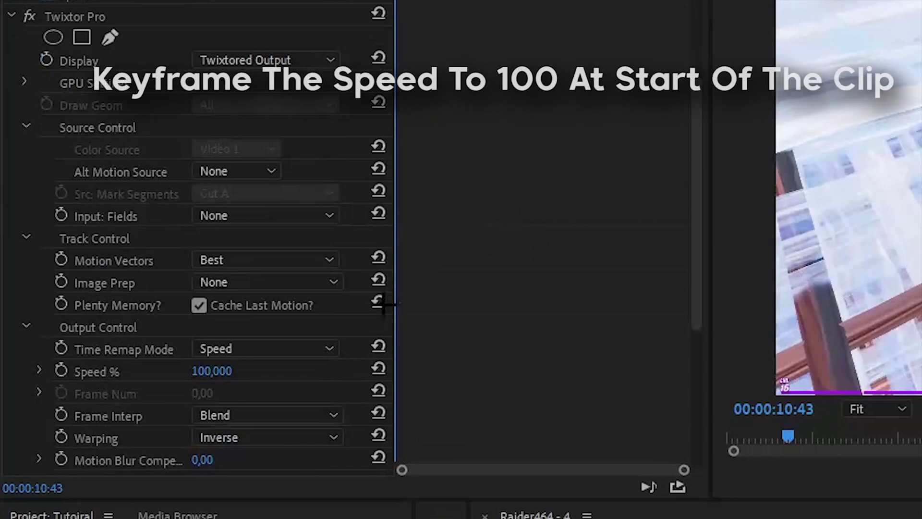
{"action": "left_click", "coordinate": [61, 371]}
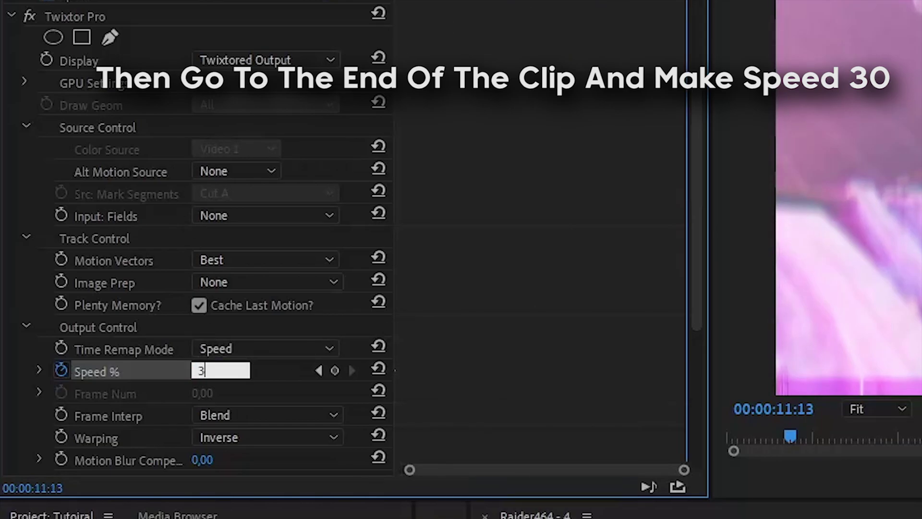
{"action": "type", "text": "0"}
{"action": "key", "text": "Return"}
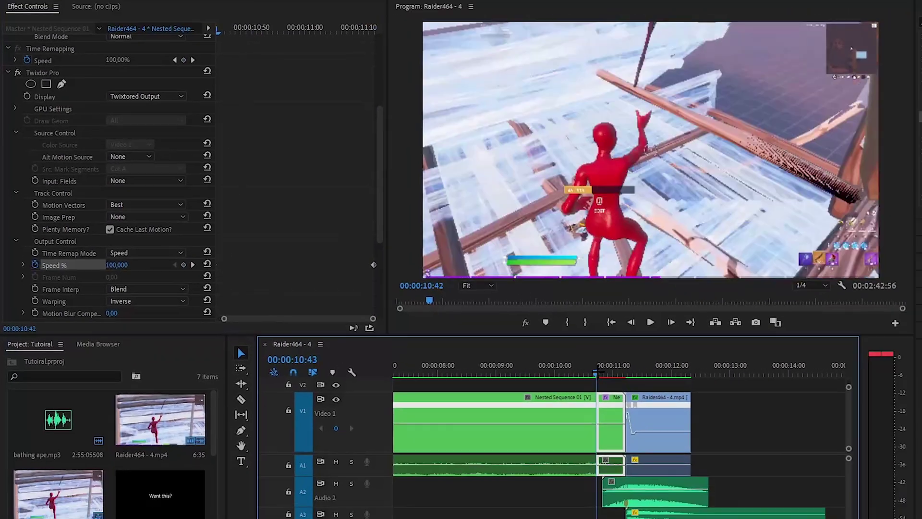
{"action": "left_click_drag", "start_coordinate": [506, 325], "coordinate": [526, 325]}
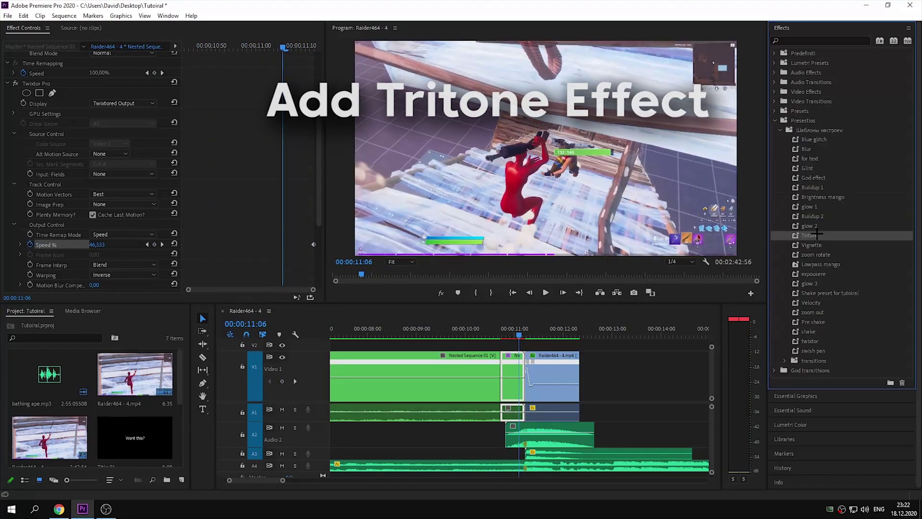
- Apply the Tritone preset to the clip and set its Color1 to red #9F3E3E
{"action": "mouse_move", "coordinate": [809, 235]}
{"action": "left_mouse_down"}
{"action": "mouse_move", "coordinate": [543, 354]}
{"action": "mouse_move", "coordinate": [245, 161]}
{"action": "left_mouse_up"}
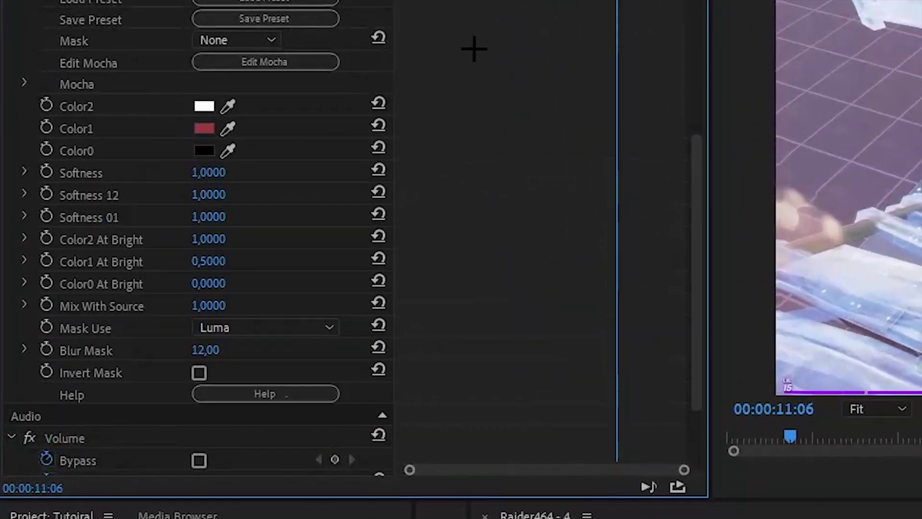
{"action": "scroll", "coordinate": [466, 124], "scroll_direction": "down", "scroll_amount": 3}
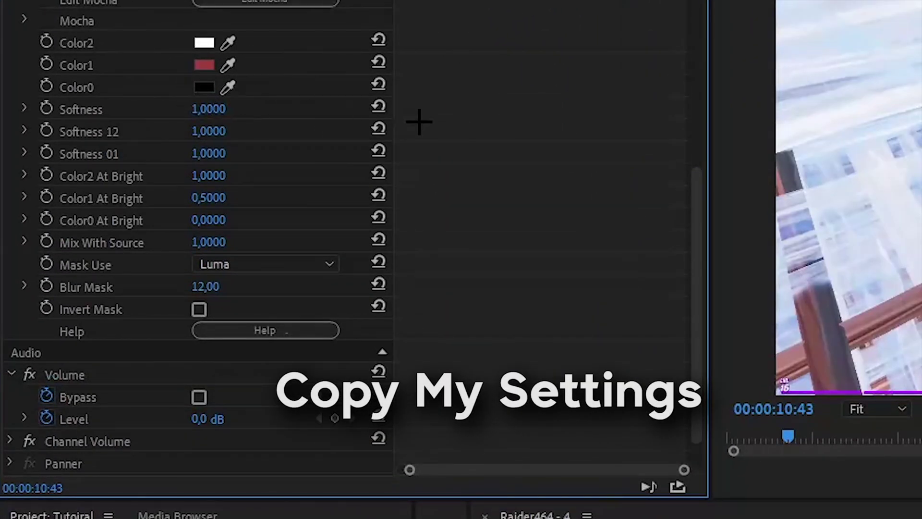
{"action": "scroll", "coordinate": [420, 121], "scroll_direction": "up", "scroll_amount": 1}
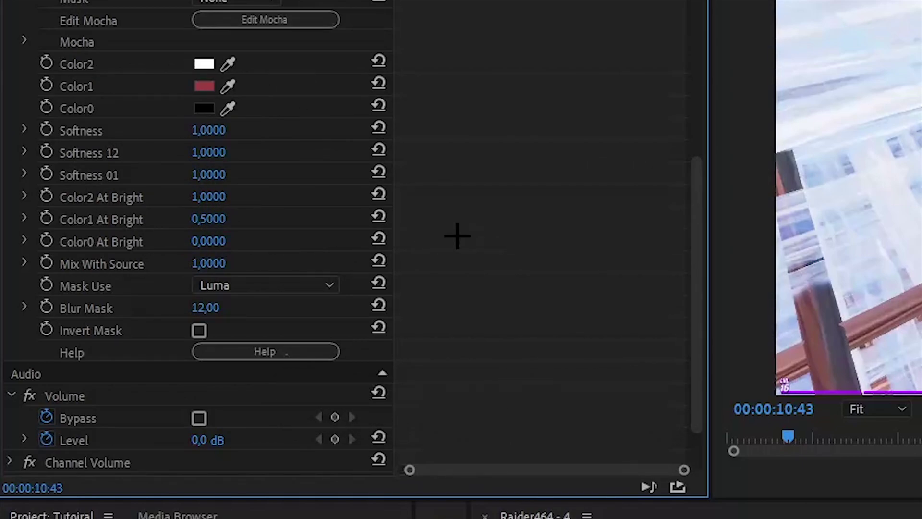
{"action": "left_click", "coordinate": [203, 86]}
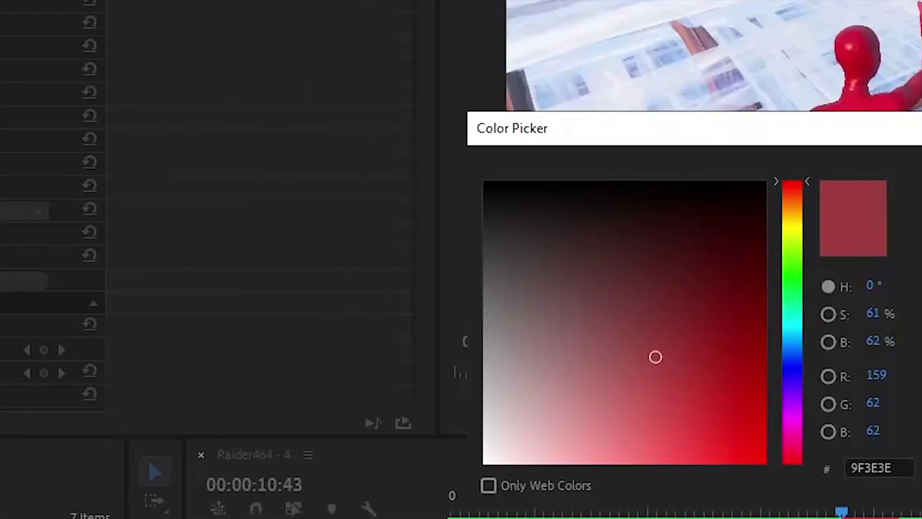
{"action": "left_click", "coordinate": [687, 92]}
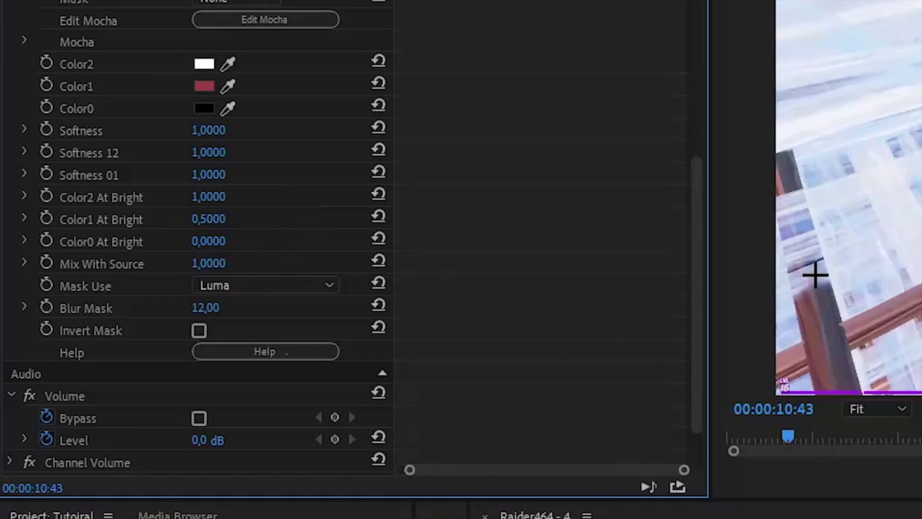
- Keyframe Mix With Source at 1,0000 on the clip start and 0,3500 at 00:00:11:13
{"action": "left_click", "coordinate": [46, 263]}
{"action": "key", "text": "space"}
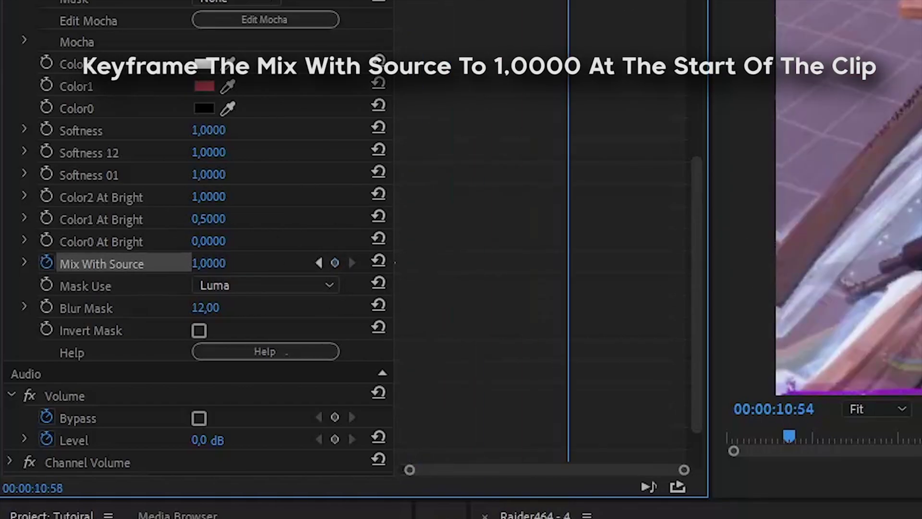
{"action": "key", "text": "space"}
{"action": "left_click", "coordinate": [206, 262]}
{"action": "type", "text": "0,0000"}
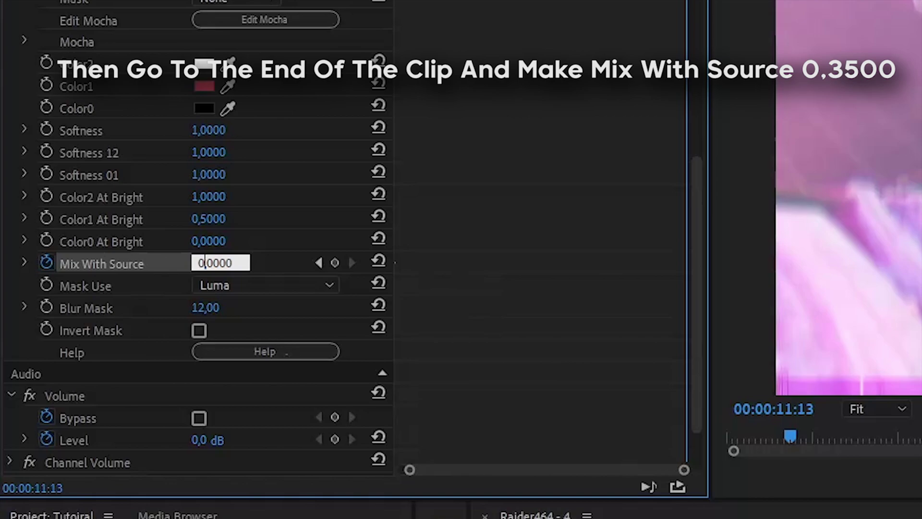
{"action": "type", "text": "35"}
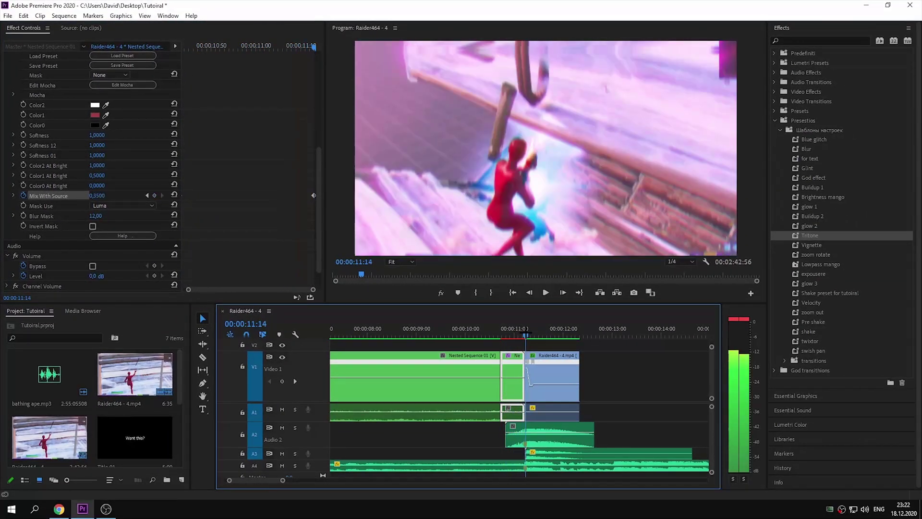
- Copy and paste S_TriTone to stack a second Tritone, then preview from 00:00:11:00
{"action": "key", "text": "space"}
{"action": "scroll", "coordinate": [91, 126], "scroll_direction": "up", "scroll_amount": 5}
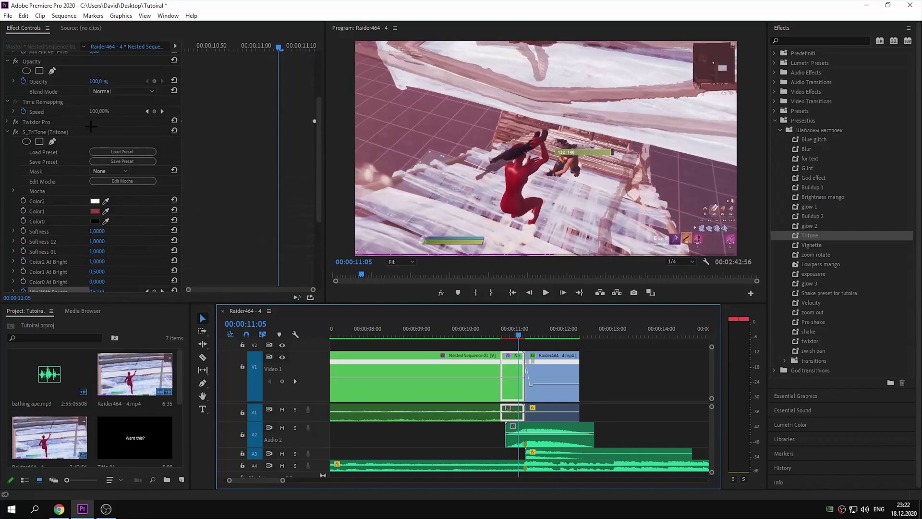
{"action": "left_click", "coordinate": [7, 132]}
{"action": "right_click", "coordinate": [45, 205]}
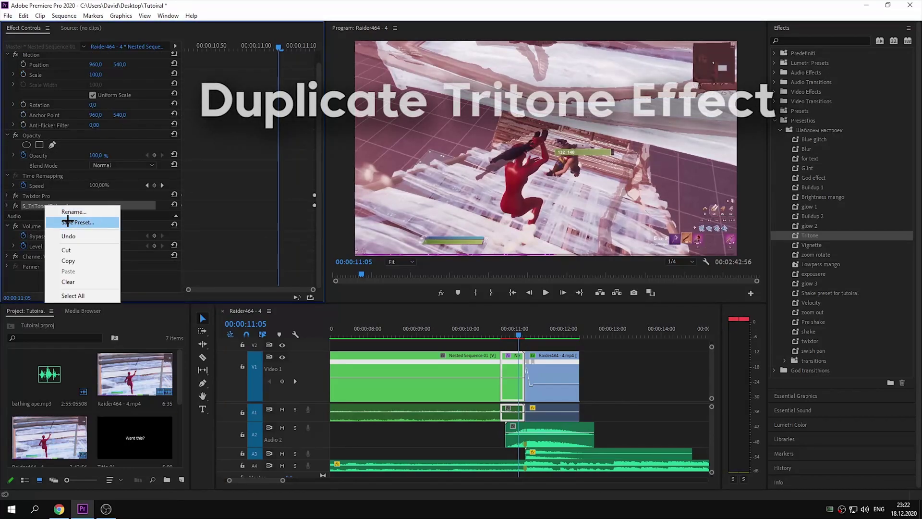
{"action": "left_click", "coordinate": [65, 267]}
{"action": "right_click", "coordinate": [41, 210]}
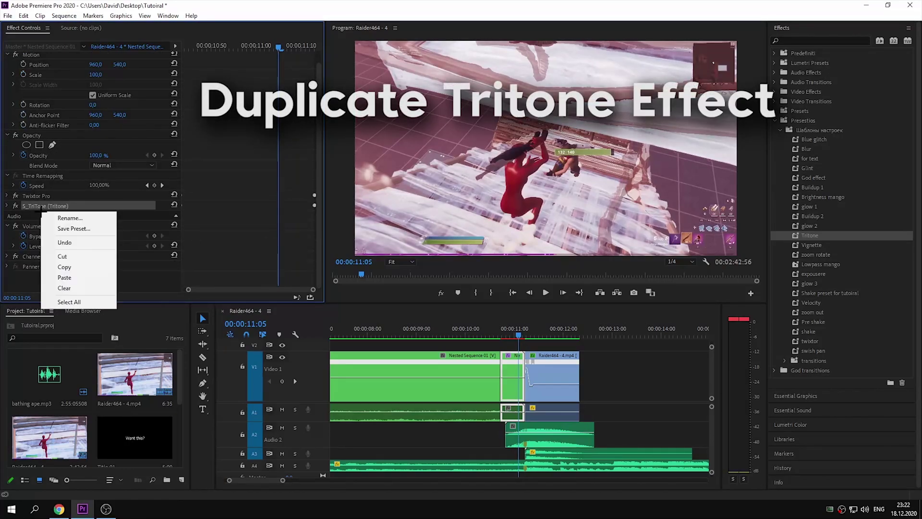
{"action": "left_click", "coordinate": [65, 277]}
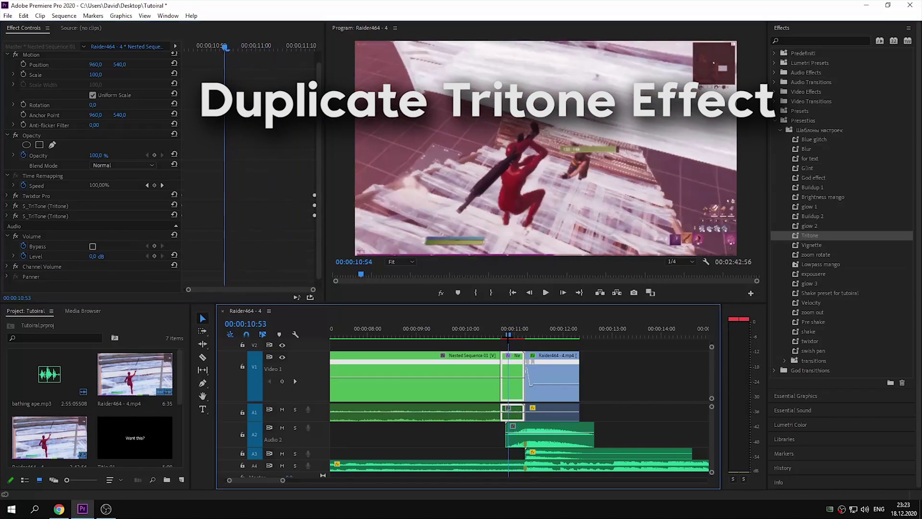
{"action": "left_click", "coordinate": [514, 331]}
{"action": "key", "text": "space"}
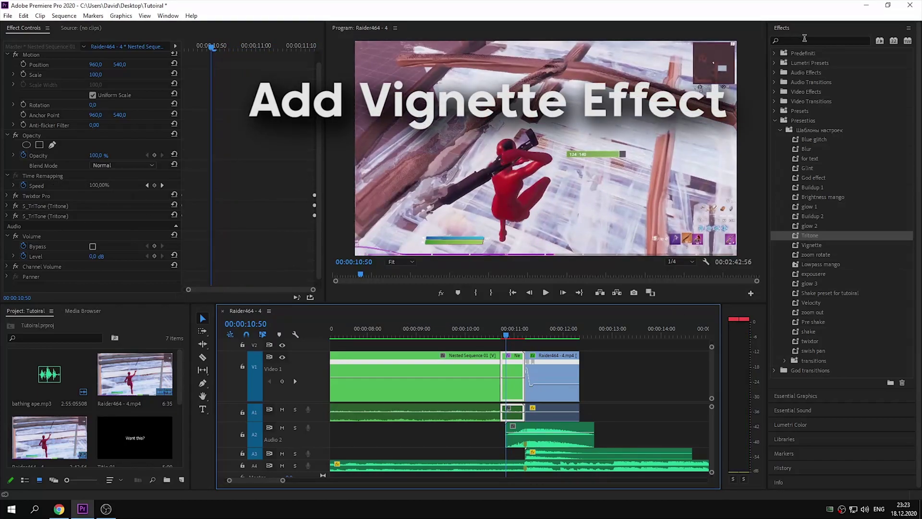
- Drag the Vignette preset onto the clip and scroll down to its S_Vignette settings
{"action": "left_click_drag", "start_coordinate": [810, 245], "coordinate": [524, 356]}
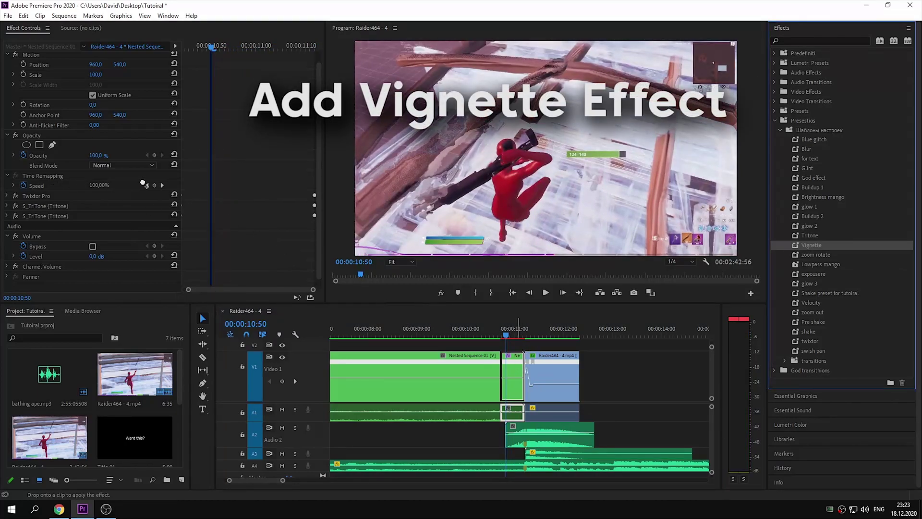
{"action": "left_click_drag", "start_coordinate": [144, 185], "coordinate": [144, 188]}
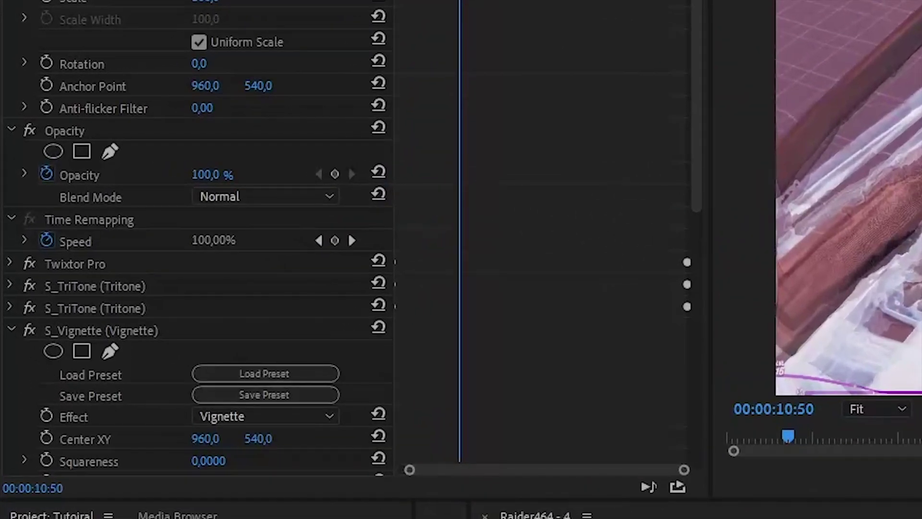
{"action": "scroll", "coordinate": [272, 302], "scroll_direction": "down", "scroll_amount": 2}
{"action": "scroll", "coordinate": [283, 231], "scroll_direction": "down", "scroll_amount": 1}
{"action": "scroll", "coordinate": [282, 218], "scroll_direction": "down", "scroll_amount": 1}
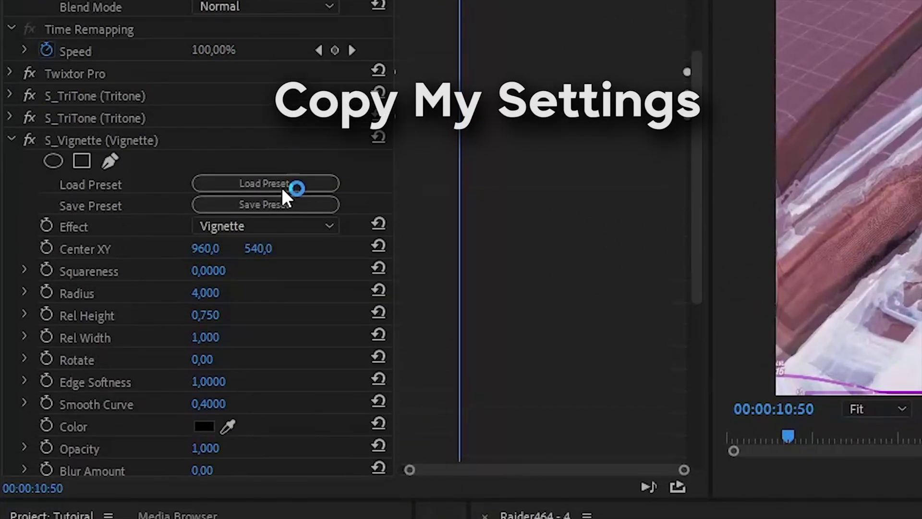
{"action": "scroll", "coordinate": [292, 190], "scroll_direction": "down", "scroll_amount": 2}
{"action": "scroll", "coordinate": [312, 200], "scroll_direction": "down", "scroll_amount": 1}
{"action": "scroll", "coordinate": [313, 200], "scroll_direction": "down", "scroll_amount": 1}
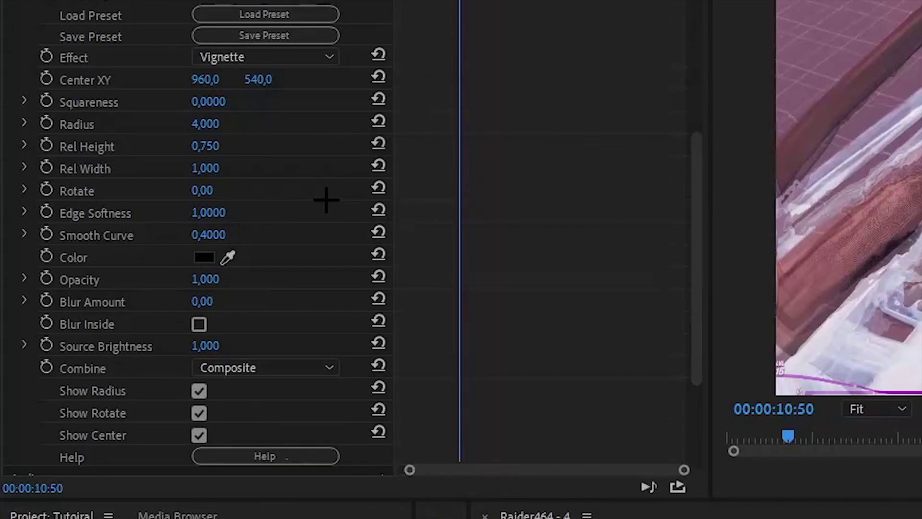
{"action": "scroll", "coordinate": [326, 200], "scroll_direction": "down", "scroll_amount": 1}
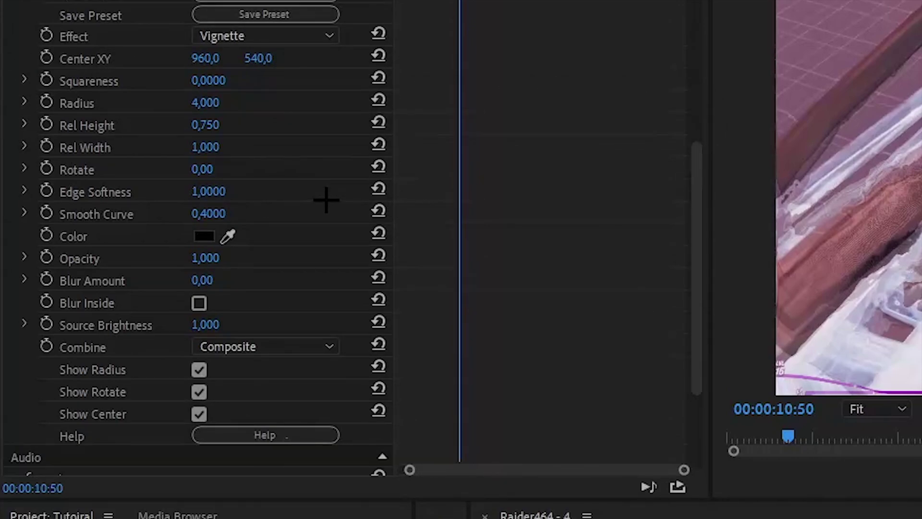
- Keyframe S_Vignette Radius from 4,200 at 10:43 to 0,900 at 11:13, then scrub to preview
{"action": "left_click", "coordinate": [397, 130]}
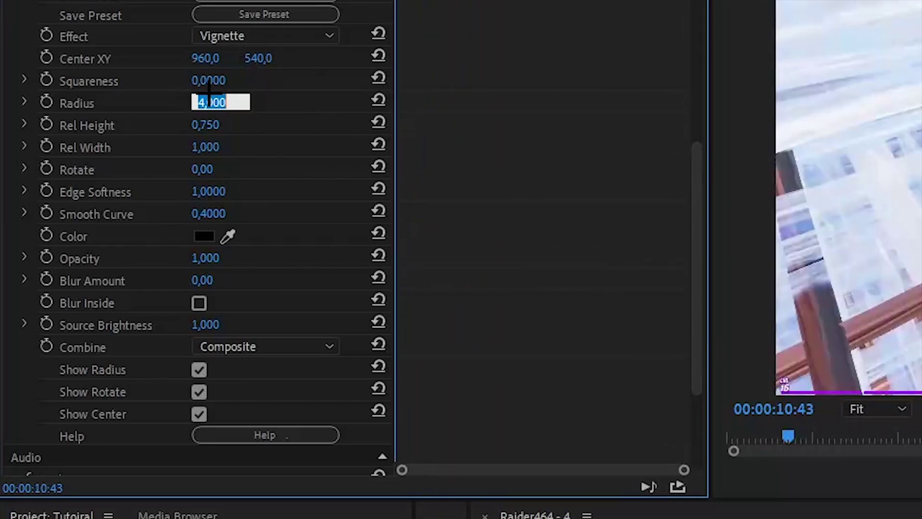
{"action": "key", "text": "Return"}
{"action": "type", "text": "4,200"}
{"action": "key", "text": "Return"}
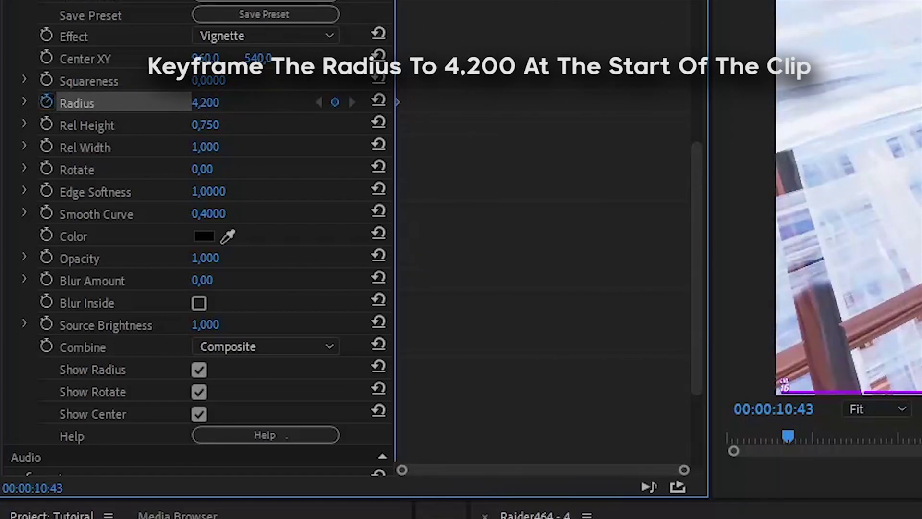
{"action": "left_click", "coordinate": [221, 99]}
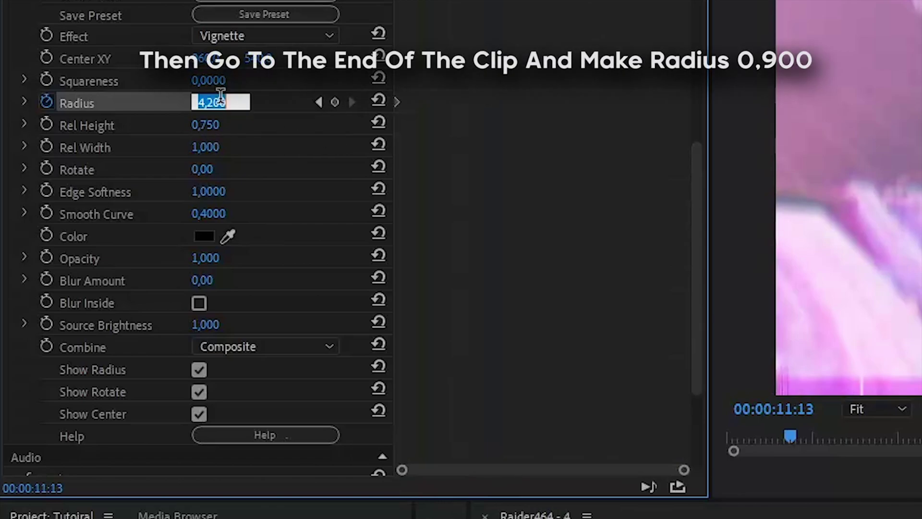
{"action": "type", "text": "0"}
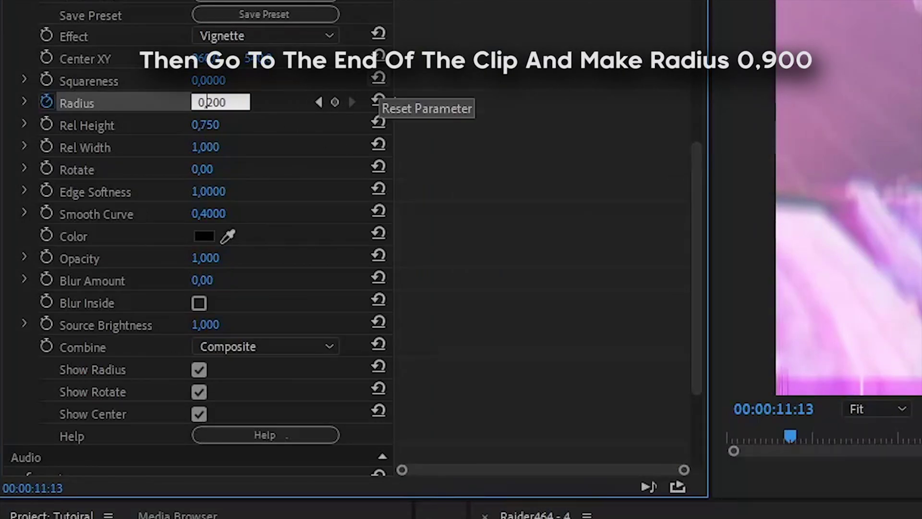
{"action": "key", "text": "Right"}
{"action": "key", "text": "Right"}
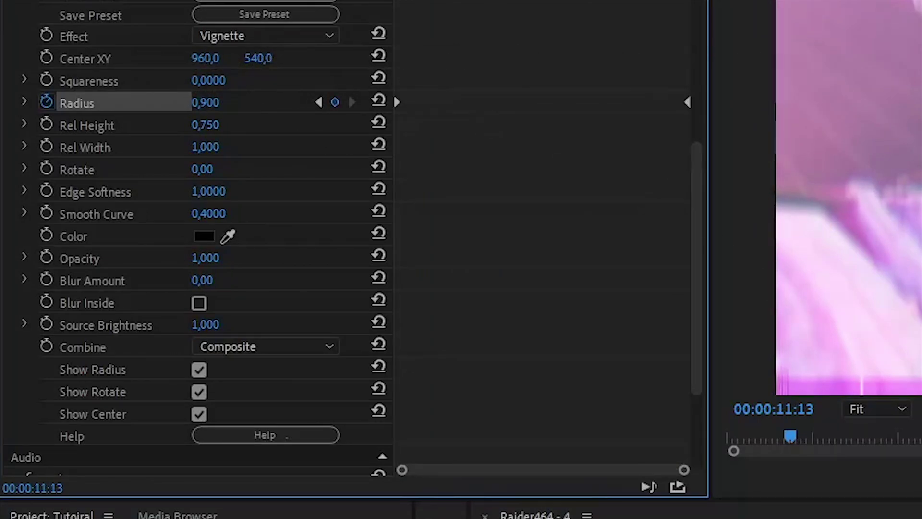
{"action": "mouse_move", "coordinate": [504, 328]}
{"action": "left_mouse_down"}
{"action": "mouse_move", "coordinate": [574, 313]}
{"action": "mouse_move", "coordinate": [532, 320]}
{"action": "left_mouse_up"}
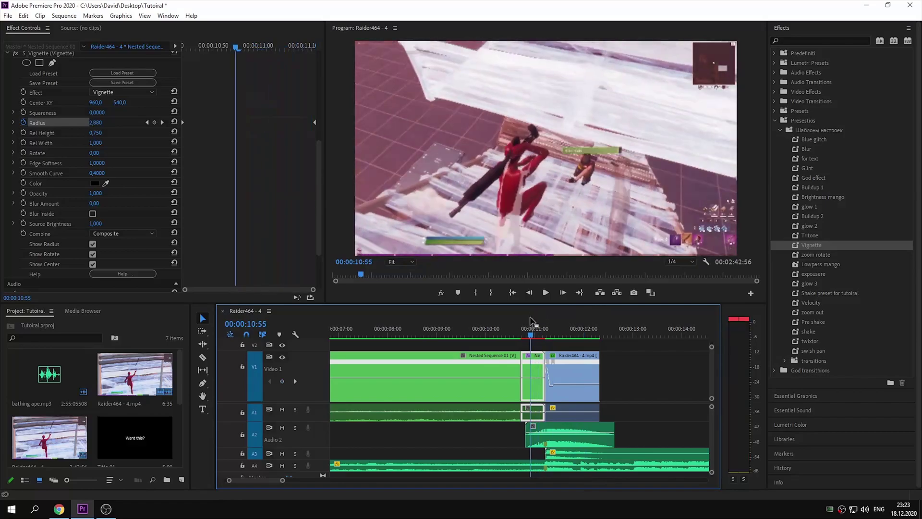
- Enable Scale and Rotation keyframing at the clip start and play the clip
{"action": "key", "text": "Left"}
{"action": "key", "text": "Left"}
{"action": "key", "text": "Left"}
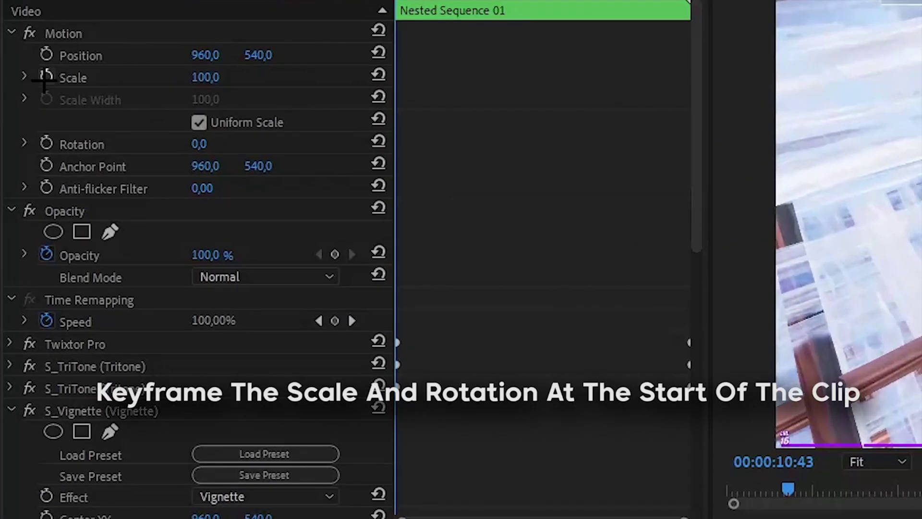
{"action": "left_click", "coordinate": [26, 86]}
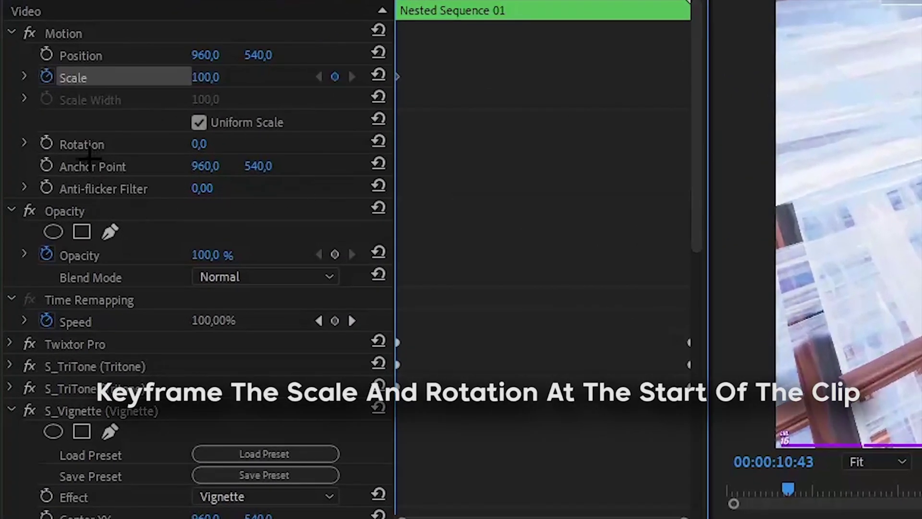
{"action": "left_click", "coordinate": [46, 143]}
{"action": "key", "text": "space"}
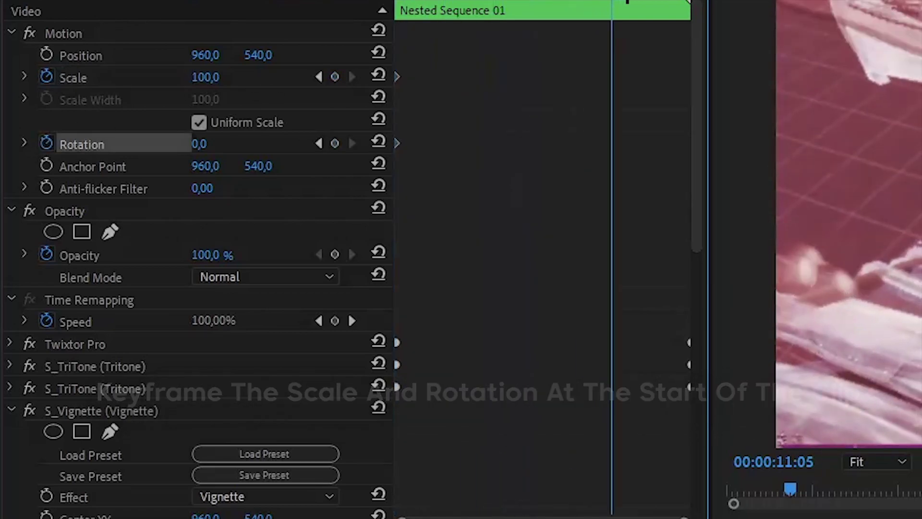
- At 00:00:11:06, keyframe Rotation at 30° and Scale at 175
{"action": "key", "text": "Left"}
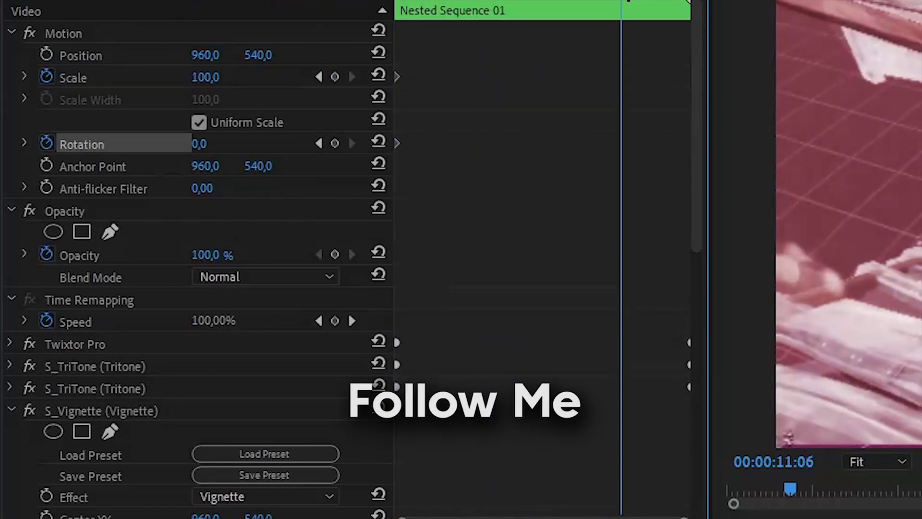
{"action": "left_click", "coordinate": [199, 144]}
{"action": "type", "text": "30"}
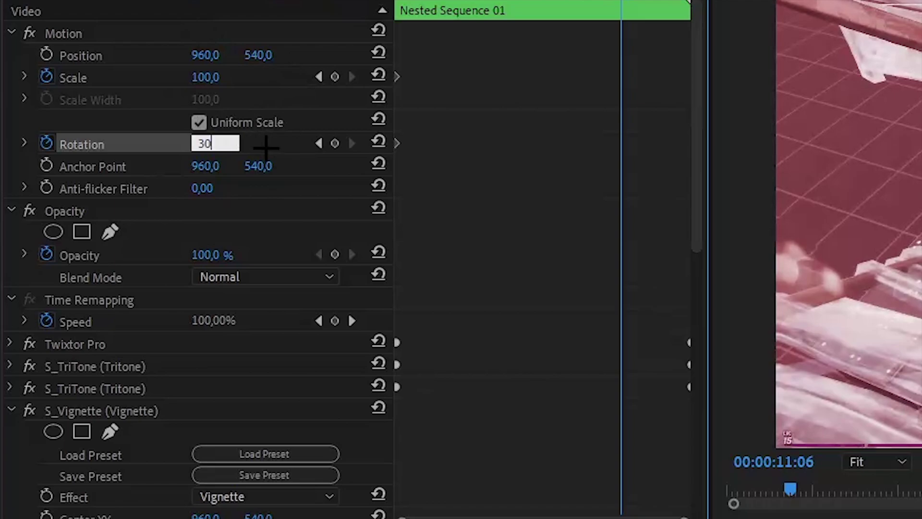
{"action": "key", "text": "Return"}
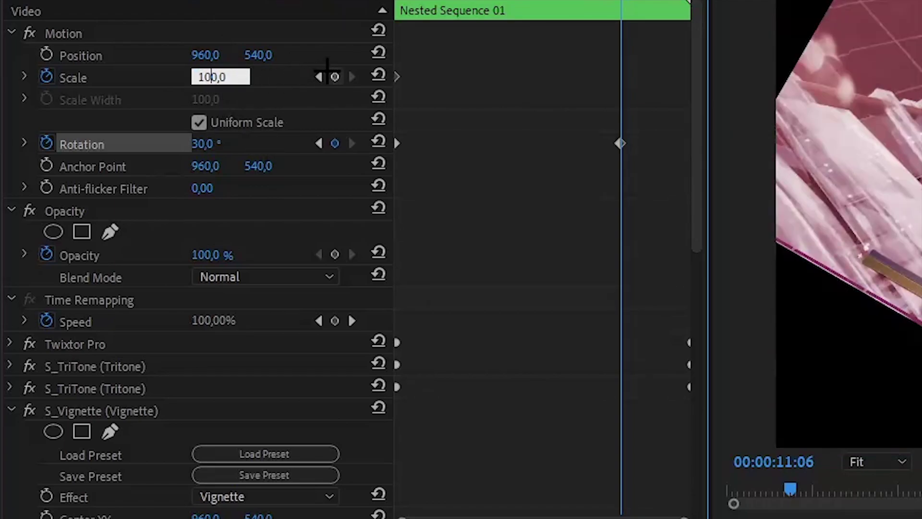
{"action": "key", "text": "BackSpace"}
{"action": "type", "text": "7"}
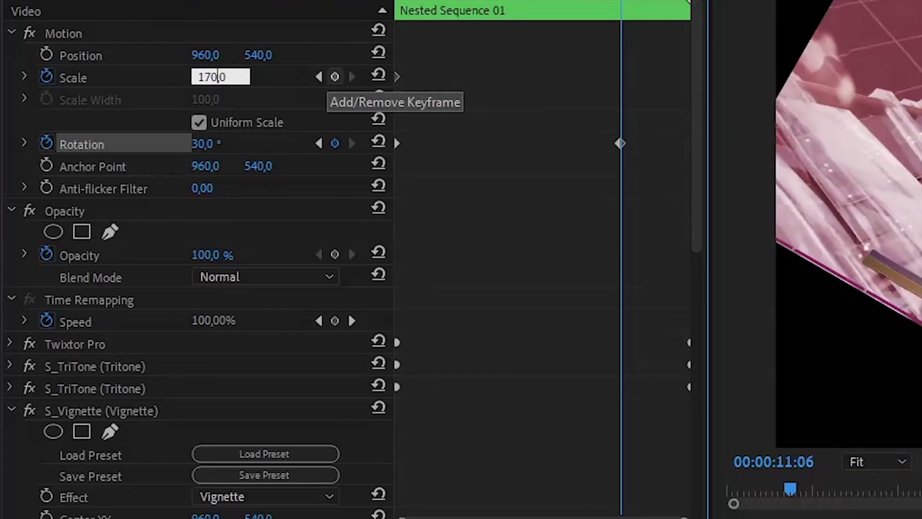
{"action": "key", "text": "BackSpace"}
{"action": "type", "text": "5"}
{"action": "key", "text": "Return"}
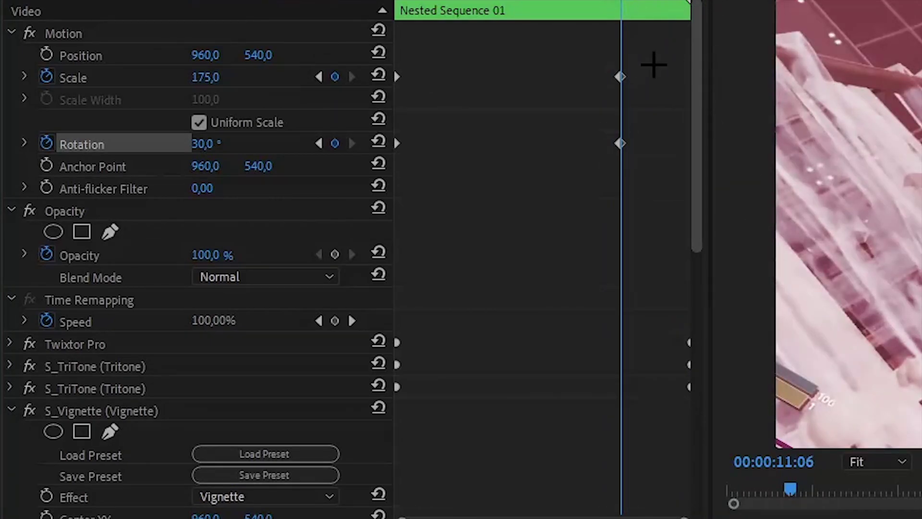
- At 00:00:11:11, reset Scale to 100 with a new keyframe
{"action": "key", "text": "space"}
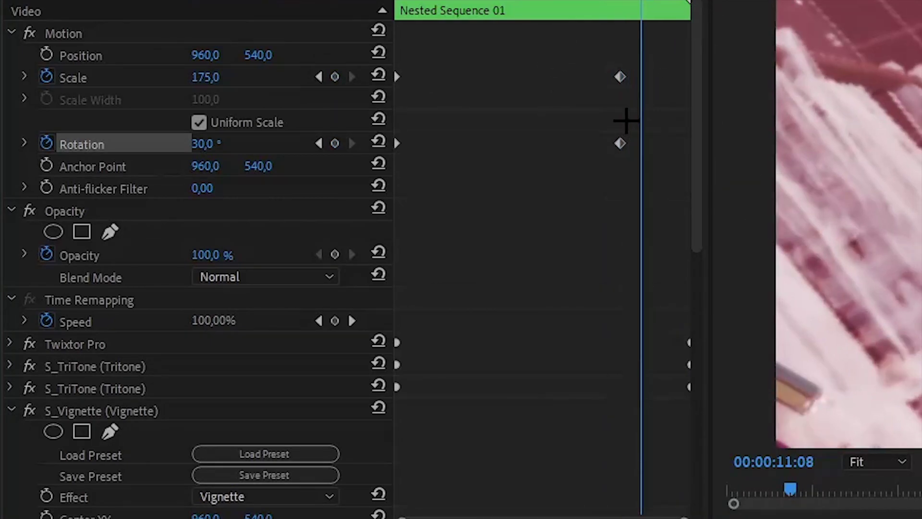
{"action": "key", "text": "Right"}
{"action": "key", "text": "Right"}
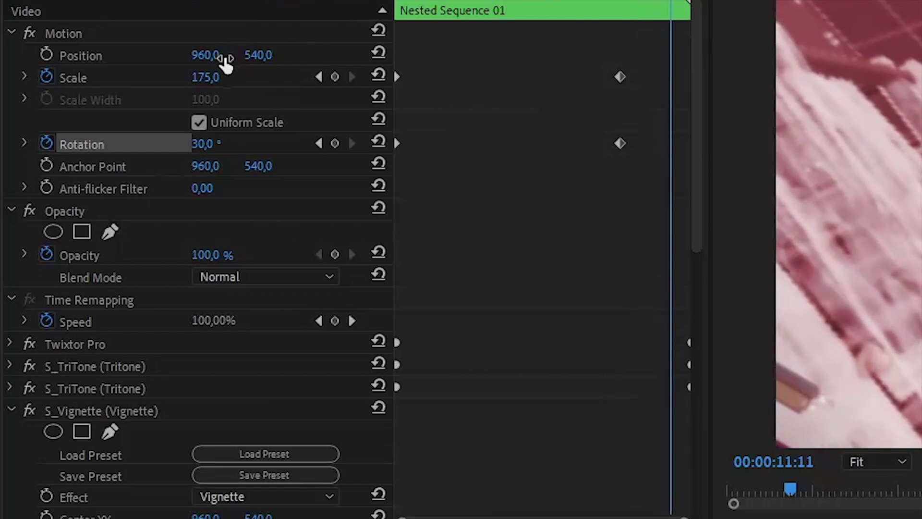
{"action": "left_click", "coordinate": [379, 74]}
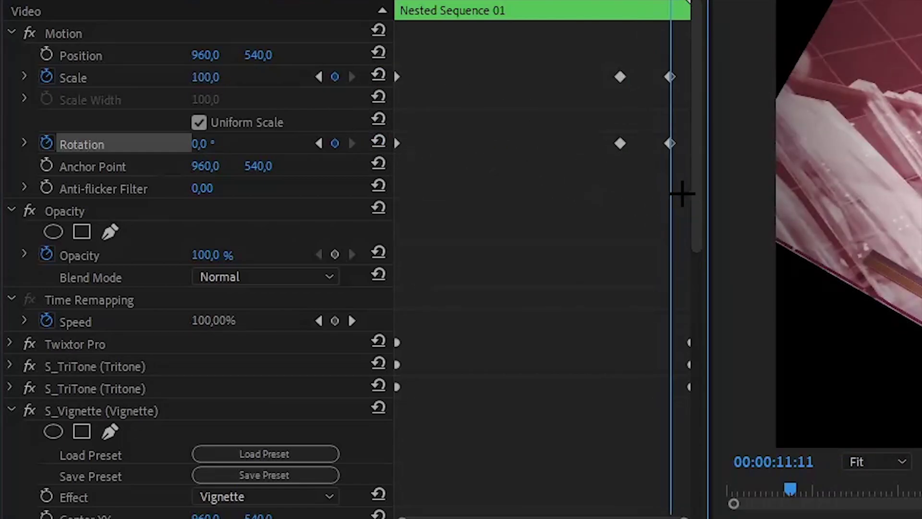
- Switch the Scale and Rotation keyframes from Linear to Continuous Bezier and scrub through the eased zoom-rotate
{"action": "left_click_drag", "start_coordinate": [680, 180], "coordinate": [336, 63]}
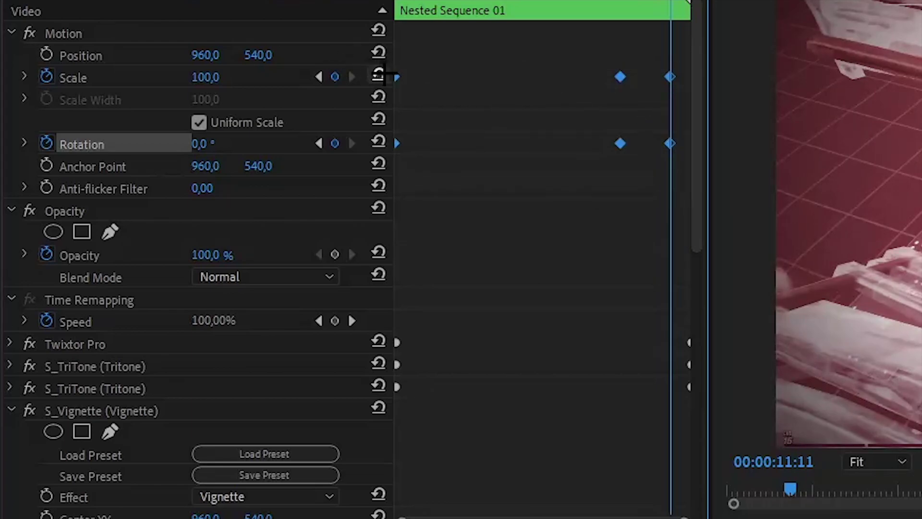
{"action": "right_click", "coordinate": [396, 79]}
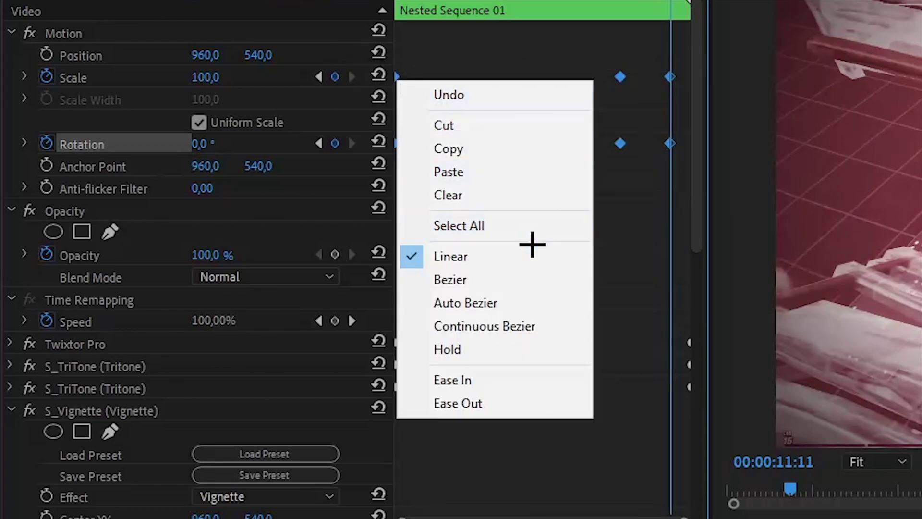
{"action": "left_click", "coordinate": [475, 327]}
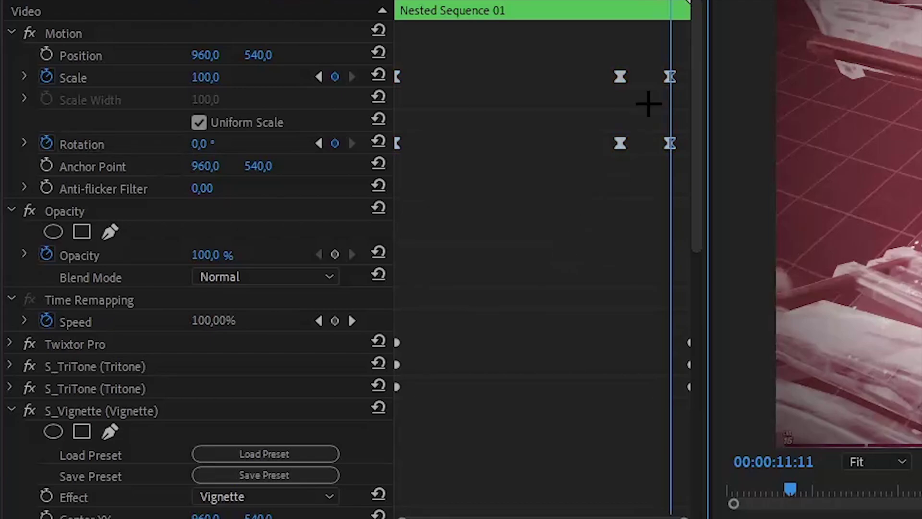
{"action": "left_click_drag", "start_coordinate": [662, 101], "coordinate": [476, 94]}
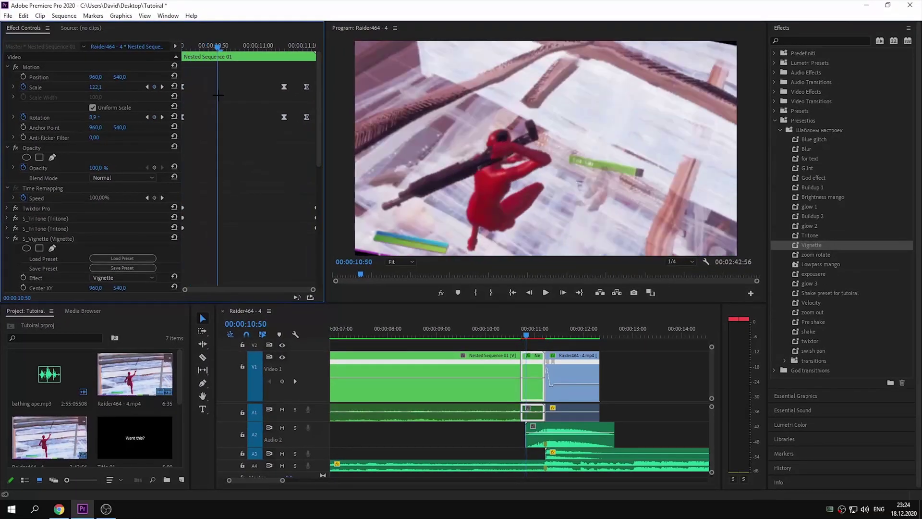
{"action": "mouse_move", "coordinate": [217, 95]}
{"action": "left_mouse_down"}
{"action": "mouse_move", "coordinate": [325, 85]}
{"action": "mouse_move", "coordinate": [285, 87]}
{"action": "left_mouse_up"}
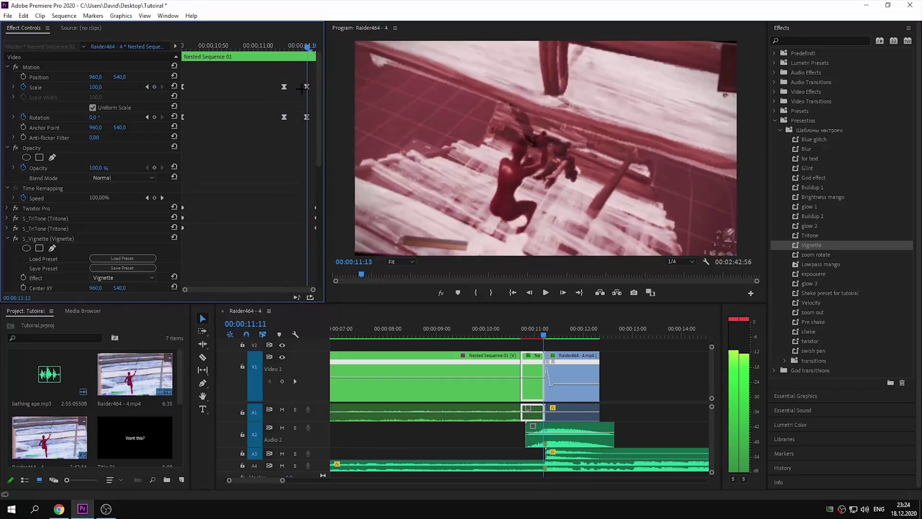
- Copy the nested transition clip and clear the timeline selection
{"action": "right_click", "coordinate": [532, 370]}
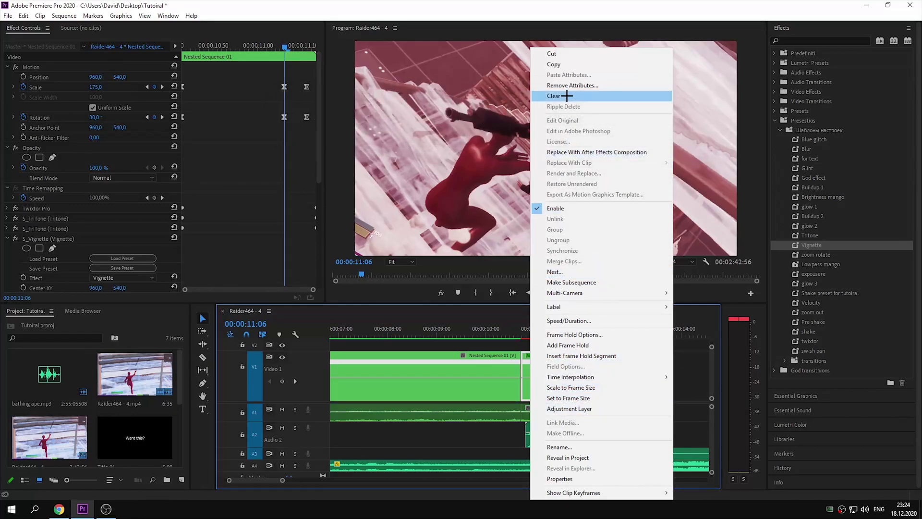
{"action": "left_click", "coordinate": [554, 64]}
{"action": "key", "text": "ctrl+v"}
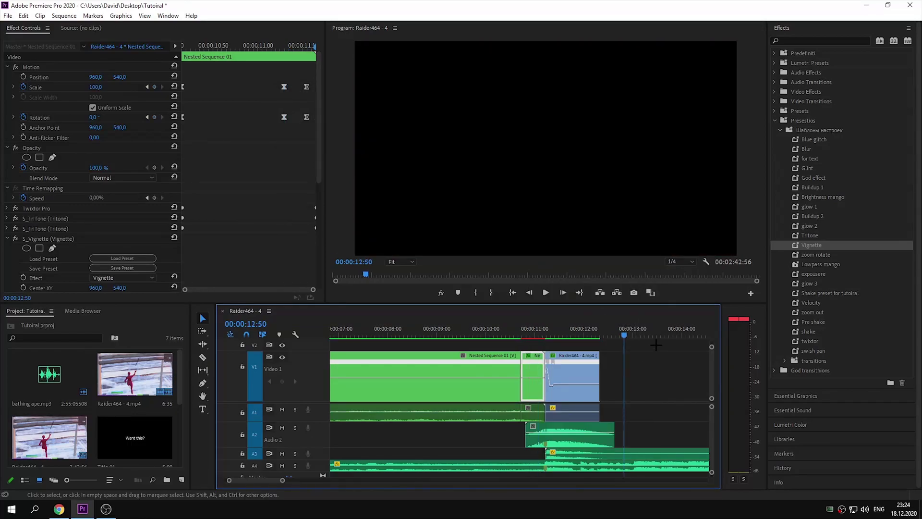
{"action": "left_click", "coordinate": [645, 379]}
- Paste the copy, lift the original onto V2 and slot the copy into the V1 gap beneath
{"action": "key", "text": "ctrl+v"}
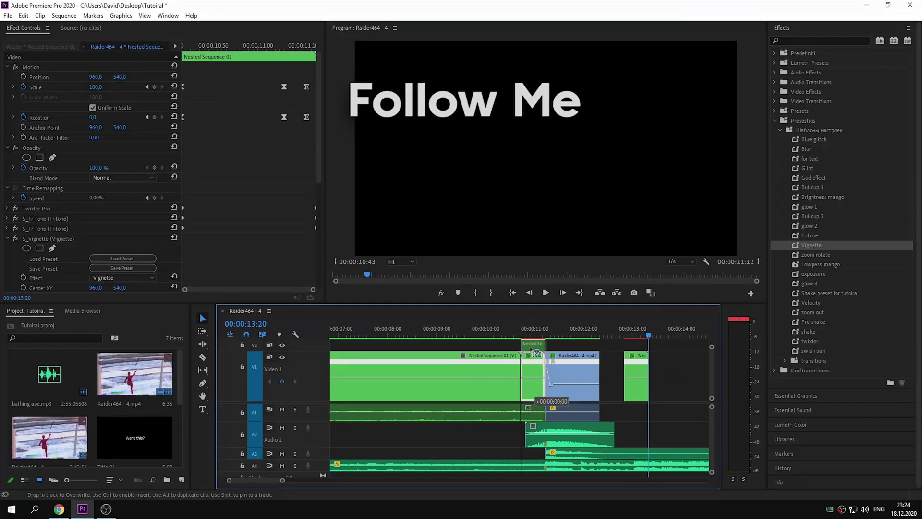
{"action": "left_click_drag", "start_coordinate": [535, 369], "coordinate": [535, 344]}
{"action": "left_click_drag", "start_coordinate": [636, 365], "coordinate": [533, 365]}
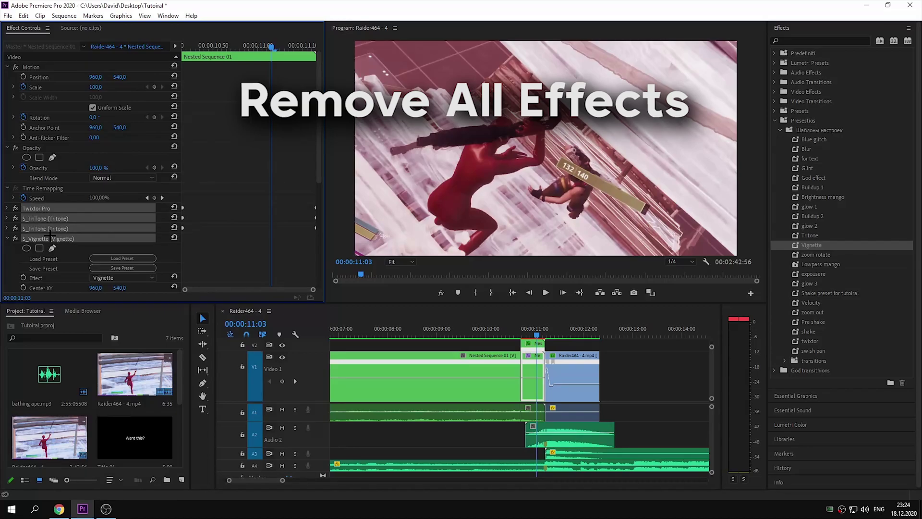
- Delete Twixtor Pro, both S_TriTone effects and S_Vignette from the V1 copy, then scrub the transition
{"action": "key", "text": "Delete"}
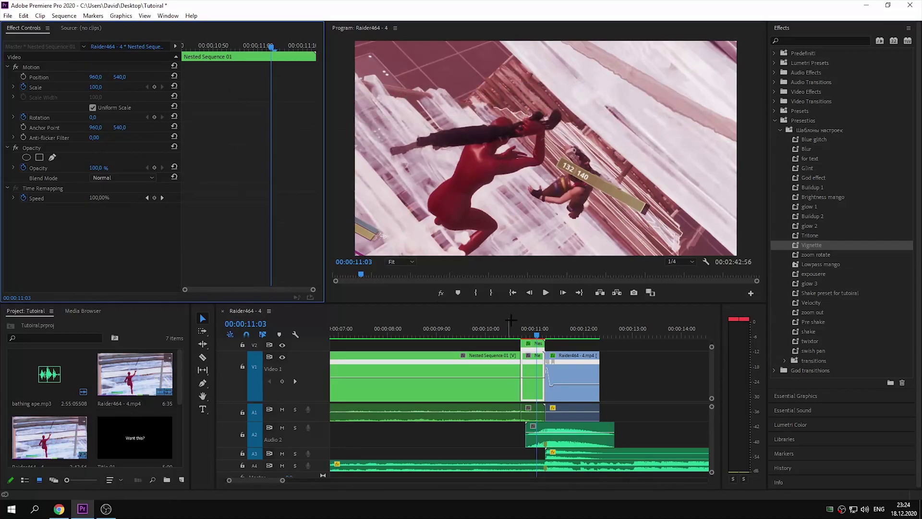
{"action": "left_click_drag", "start_coordinate": [511, 331], "coordinate": [527, 331]}
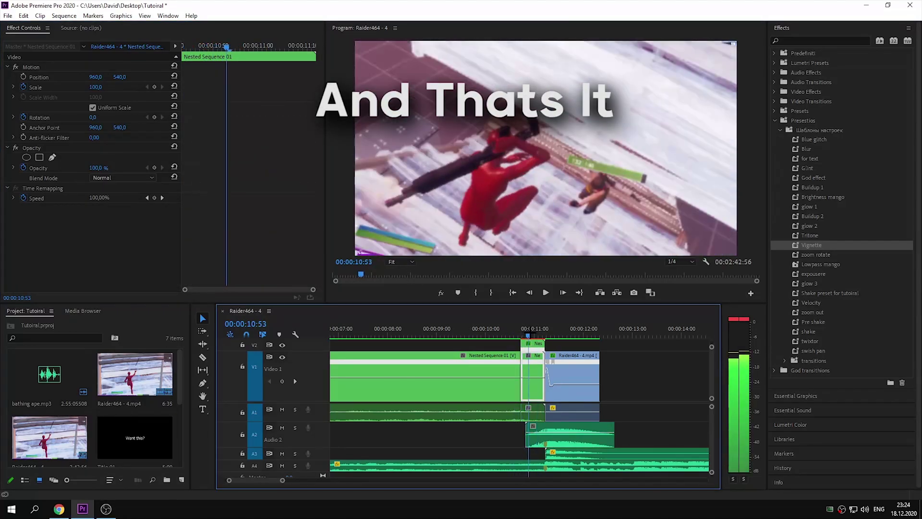
{"action": "mouse_move", "coordinate": [537, 331]}
{"action": "left_mouse_down"}
{"action": "mouse_move", "coordinate": [563, 327]}
{"action": "mouse_move", "coordinate": [538, 320]}
{"action": "left_mouse_up"}
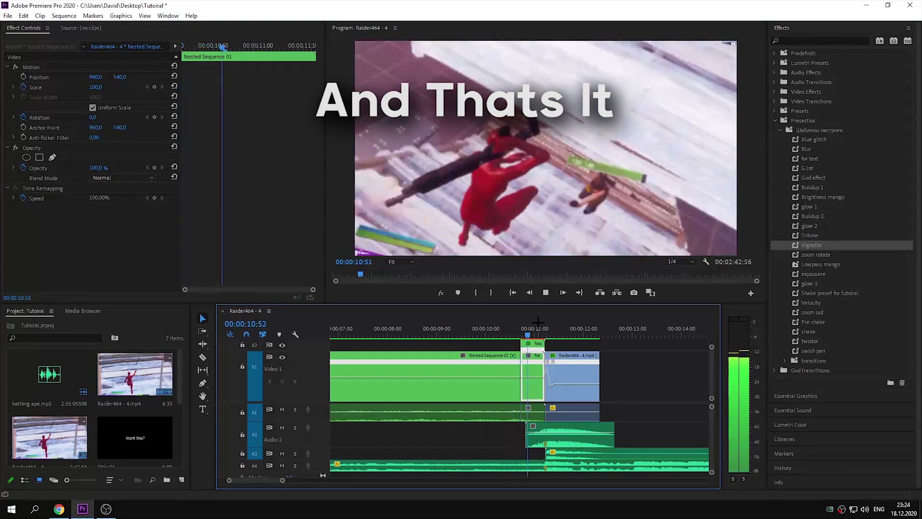
- Play back the stacked transition from just before it, deselect the clip, and stop playback
{"action": "key", "text": "space"}
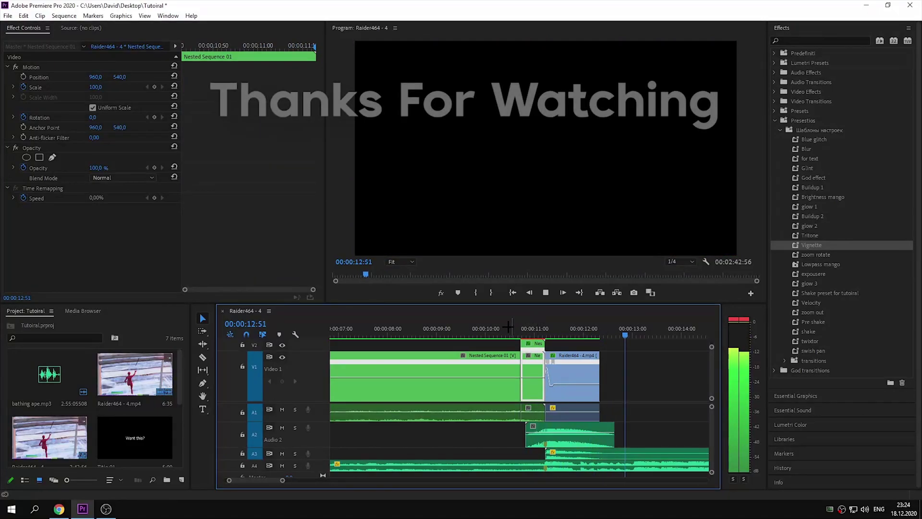
{"action": "left_click", "coordinate": [337, 483]}
{"action": "key", "text": "space"}
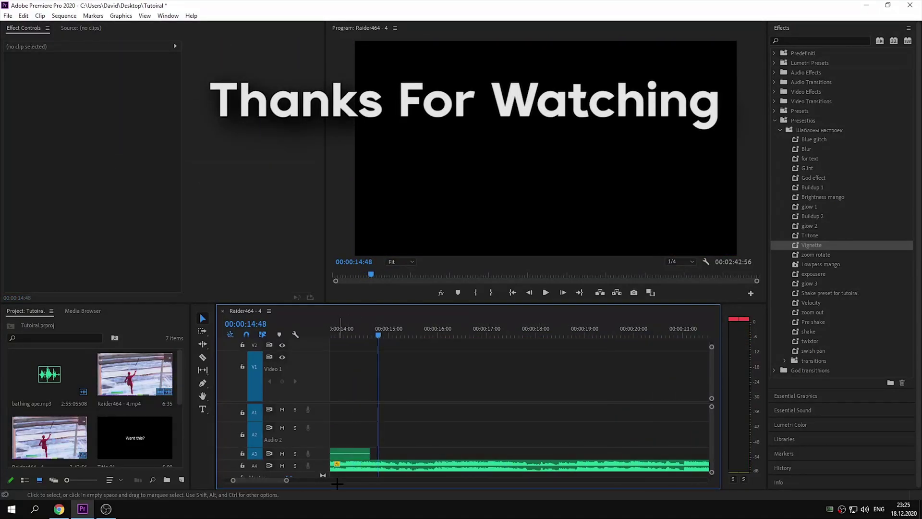